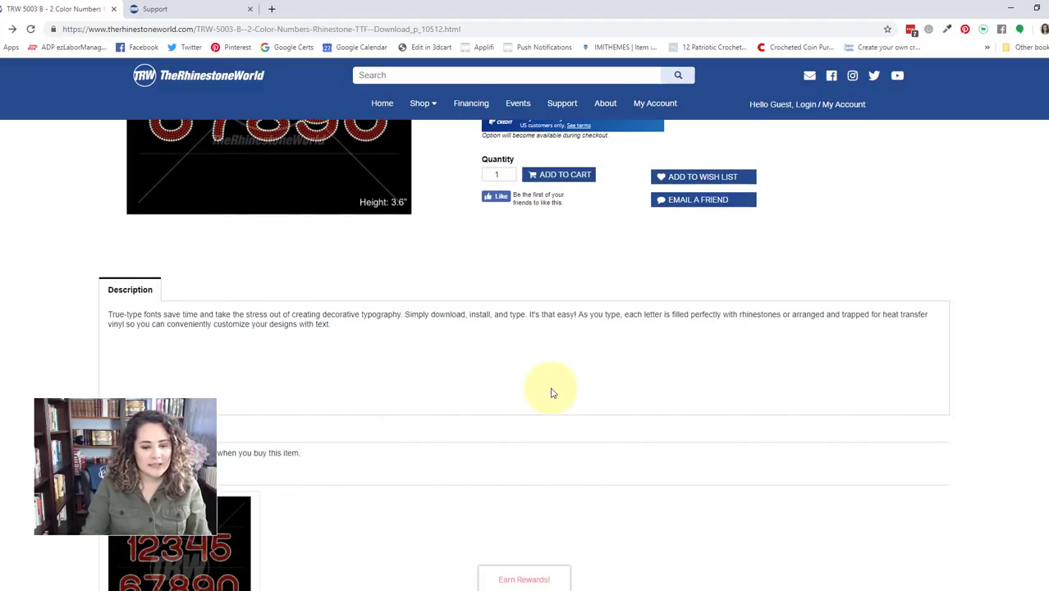
Open the TRW Rhinestone Font Sizing Guide from the Font Sizing Guide entry on the Support page.
{"action": "scroll", "coordinate": [909, 402], "scroll_direction": "up", "scroll_amount": 4}
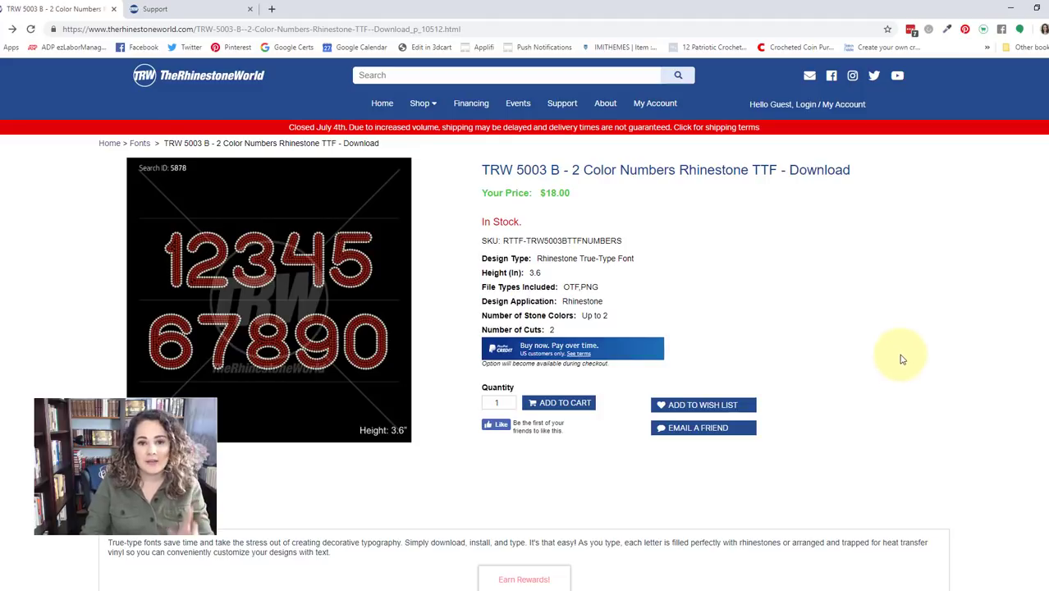
{"action": "left_click", "coordinate": [156, 10]}
{"action": "scroll", "coordinate": [134, 293], "scroll_direction": "up", "scroll_amount": 4}
{"action": "scroll", "coordinate": [134, 293], "scroll_direction": "down", "scroll_amount": 4}
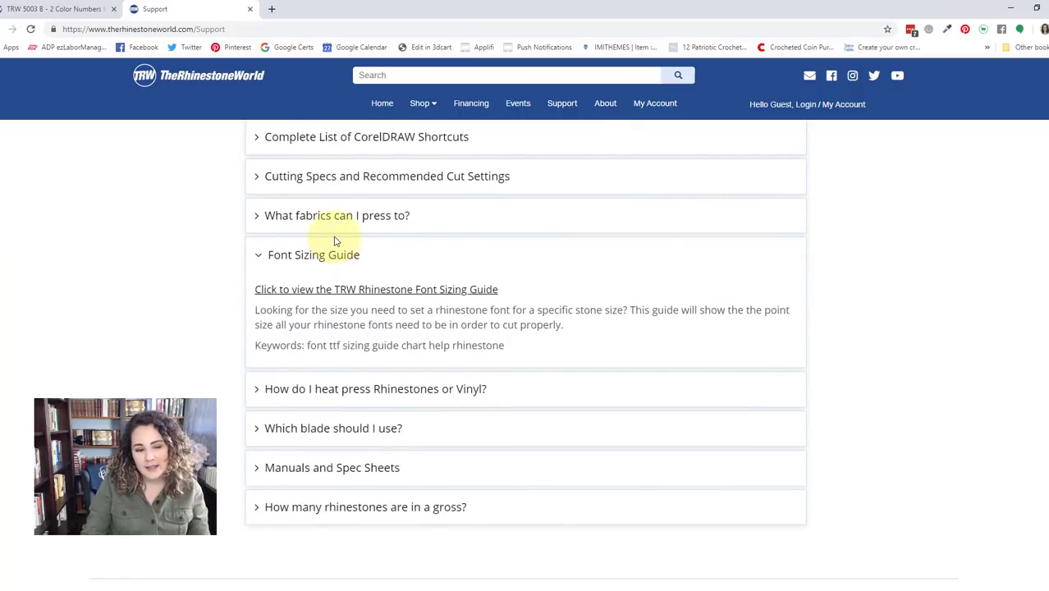
{"action": "left_click", "coordinate": [330, 288]}
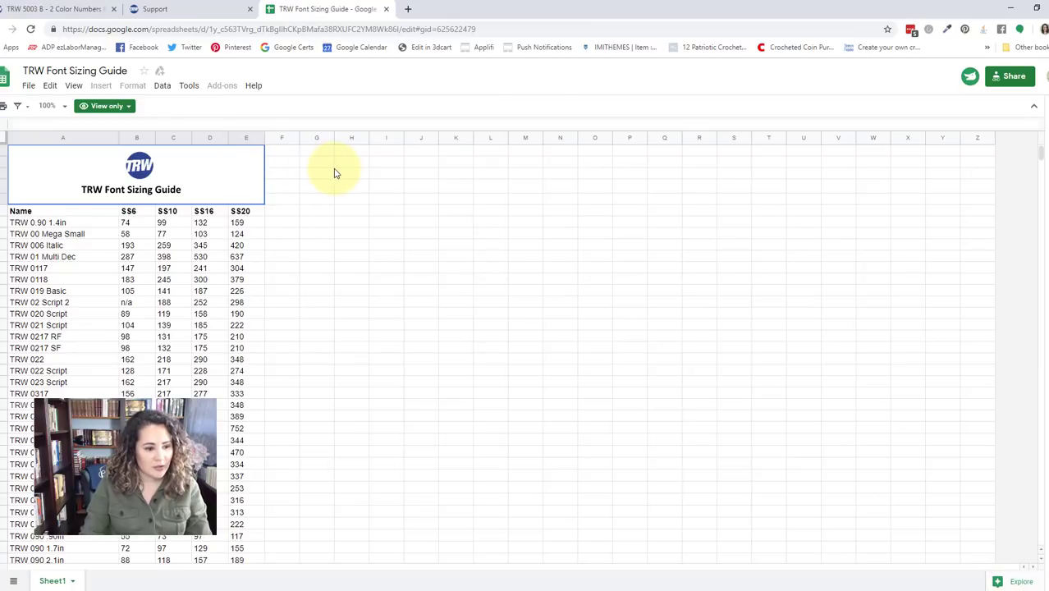
Search the font sizing sheet for 5003 and select the TRW 5003B entry.
{"action": "key", "text": "ctrl+f"}
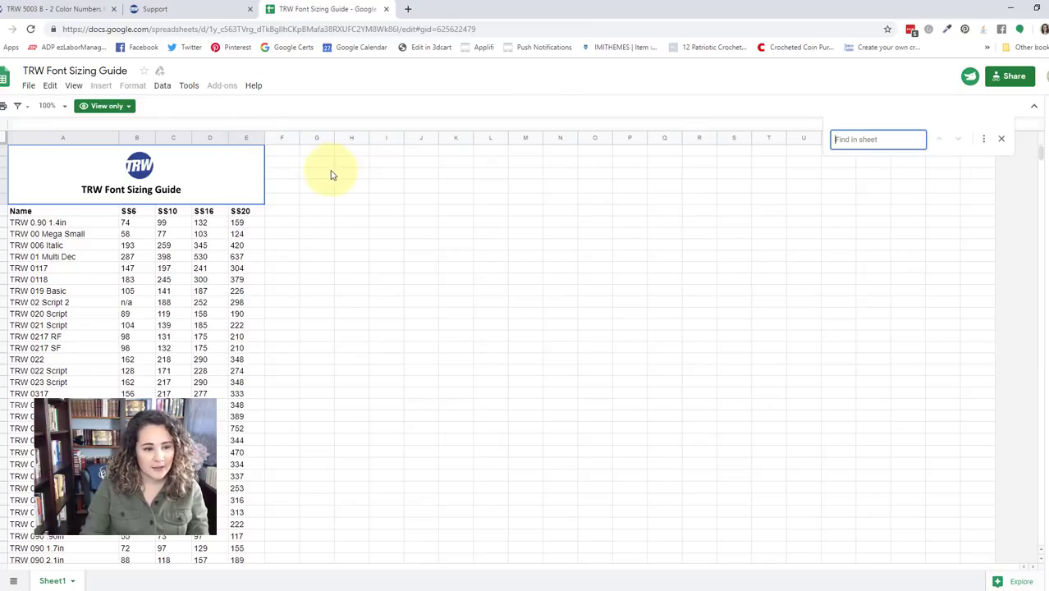
{"action": "type", "text": "5003"}
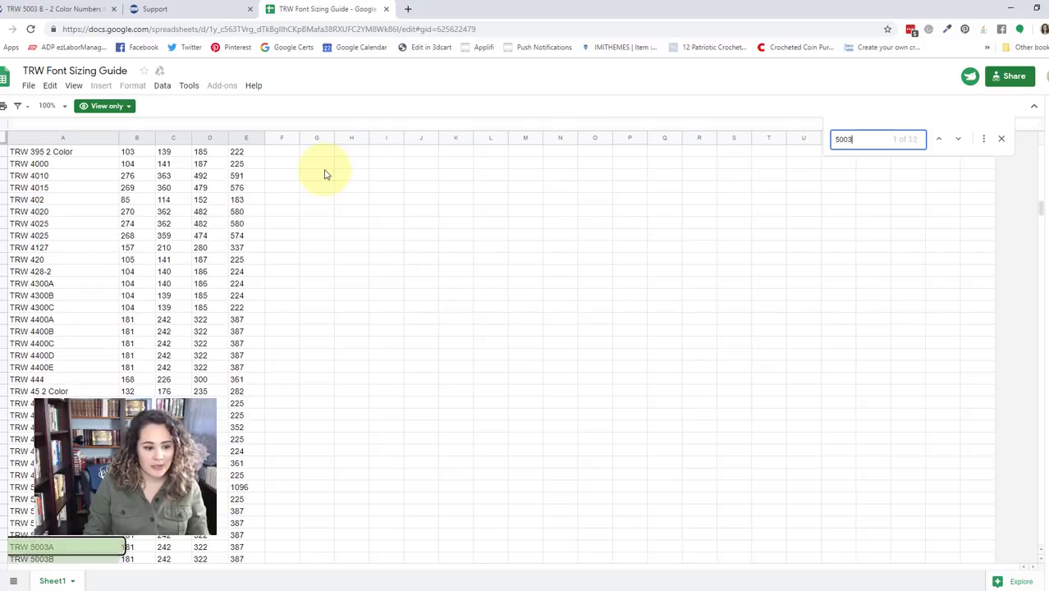
{"action": "scroll", "coordinate": [306, 266], "scroll_direction": "down", "scroll_amount": 2}
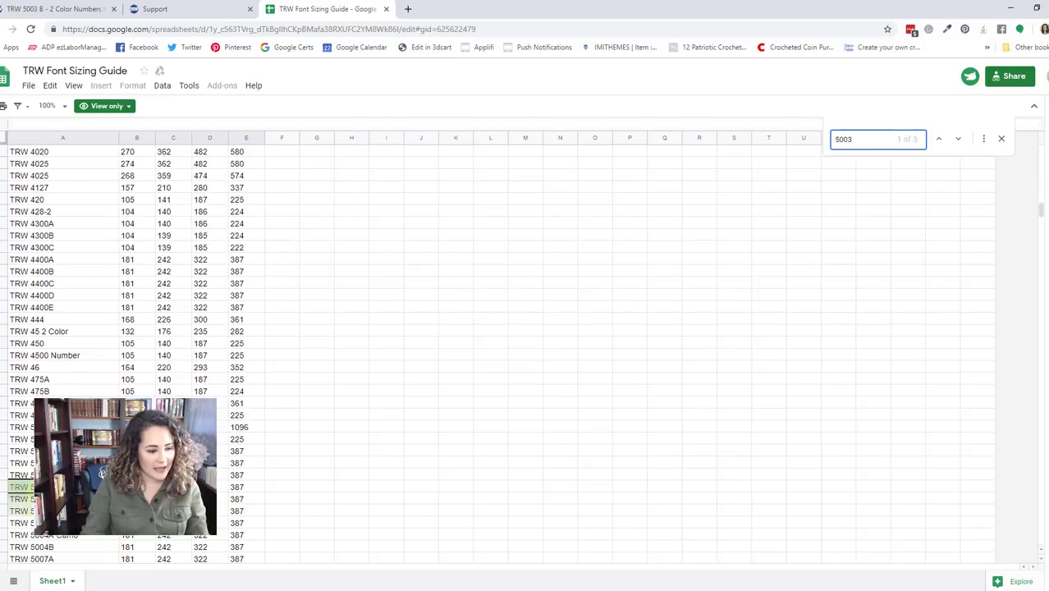
{"action": "left_click", "coordinate": [43, 500]}
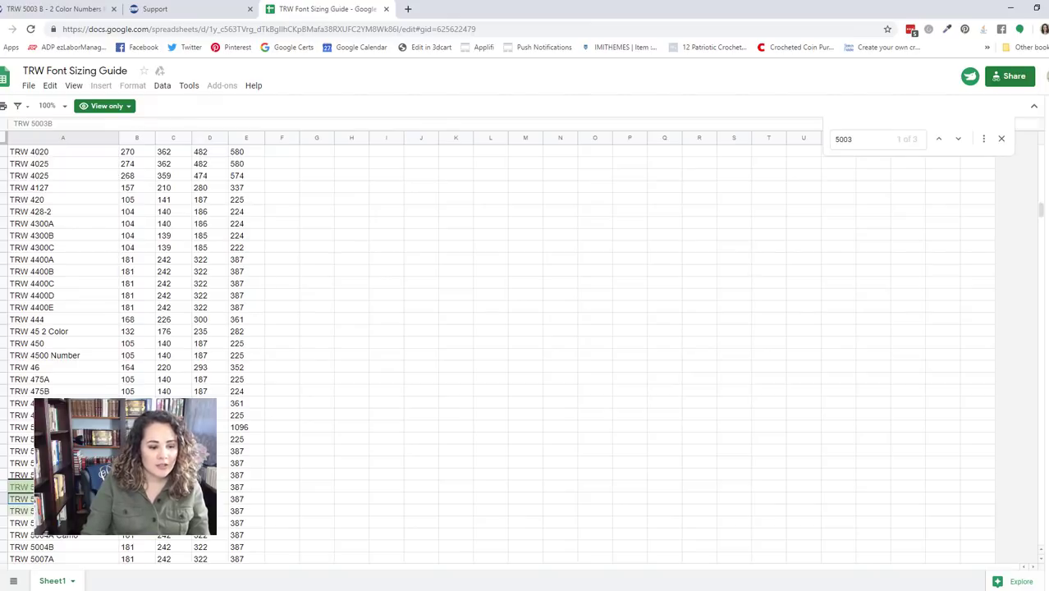
Switch to Silhouette Studio and add the text 1776 near the top of the page.
{"action": "left_click", "coordinate": [438, 589]}
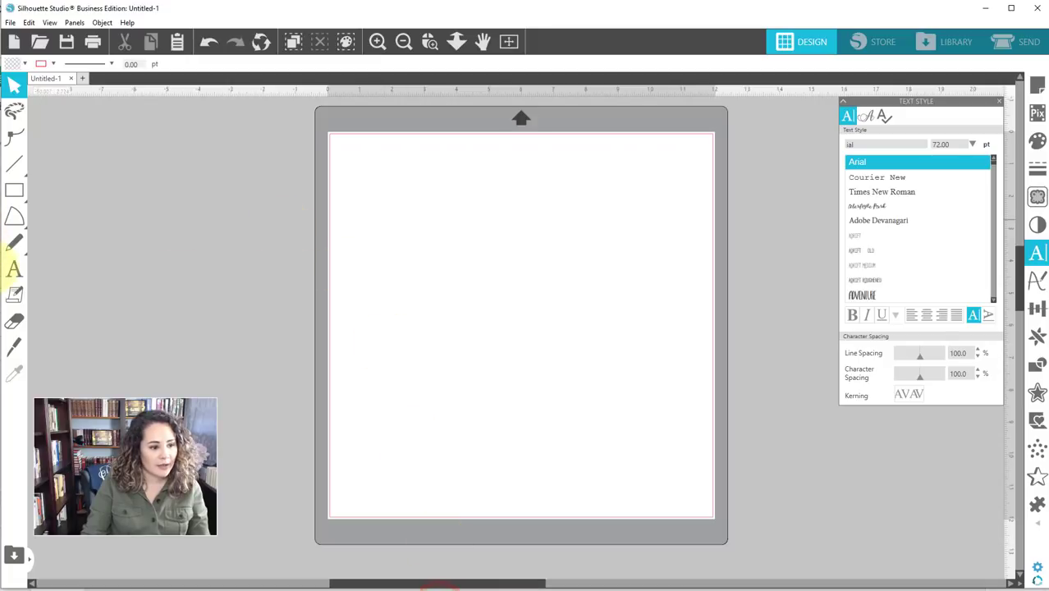
{"action": "left_click", "coordinate": [13, 269]}
{"action": "left_click", "coordinate": [409, 185]}
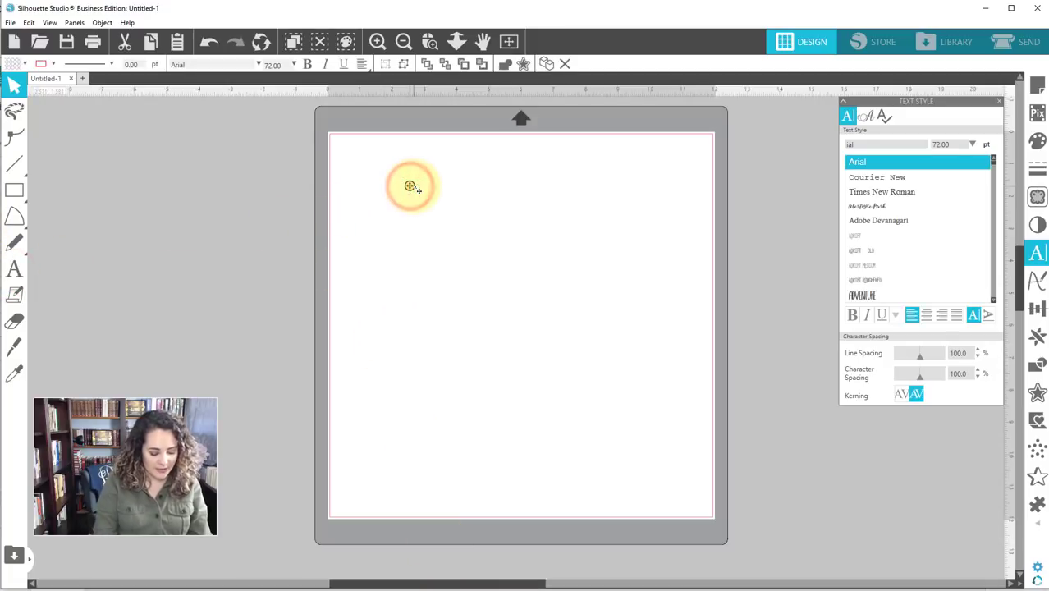
{"action": "type", "text": "1776"}
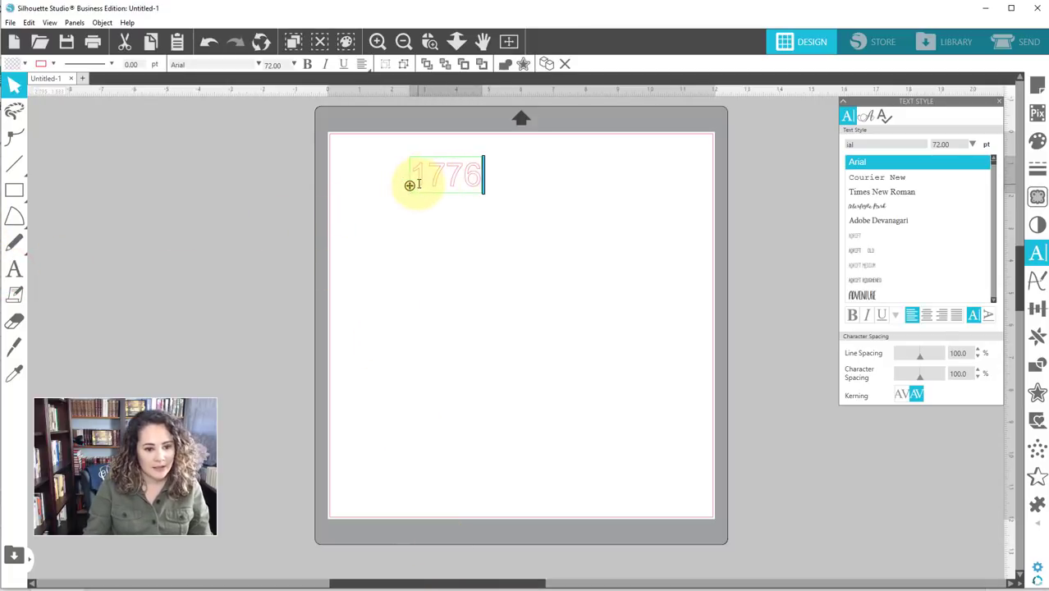
Change the font of the 1776 text to TRW 5003B TTF NUMBERS RF.
{"action": "left_click_drag", "start_coordinate": [480, 181], "coordinate": [409, 176]}
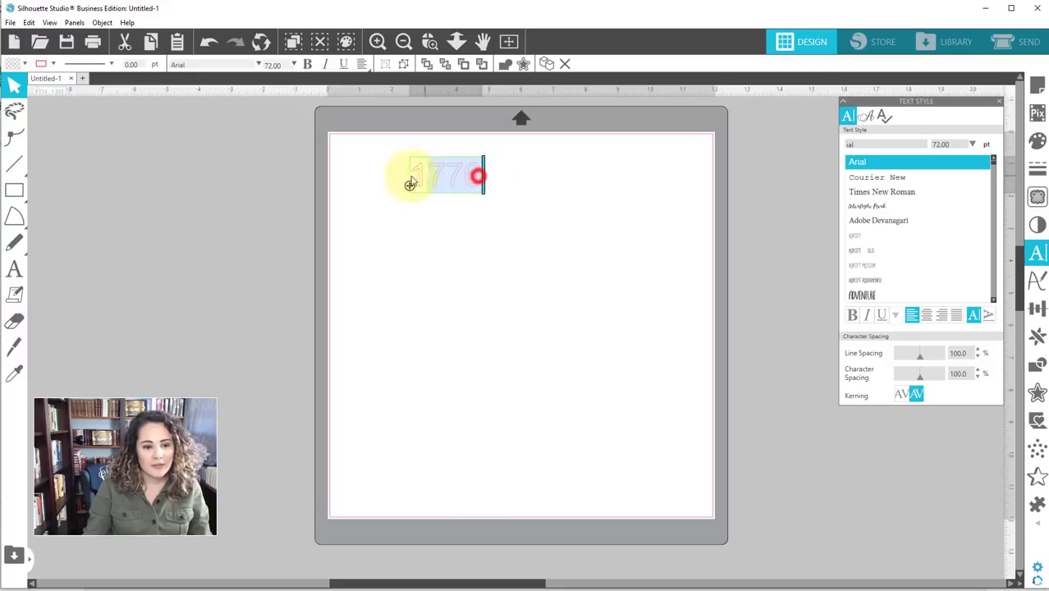
{"action": "left_click", "coordinate": [876, 144]}
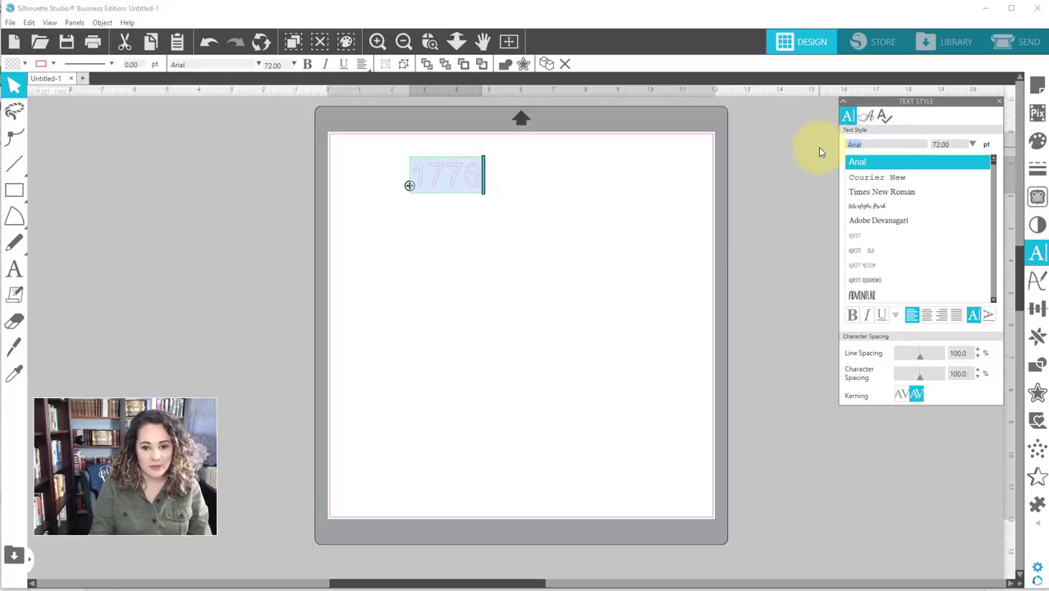
{"action": "type", "text": "trw"}
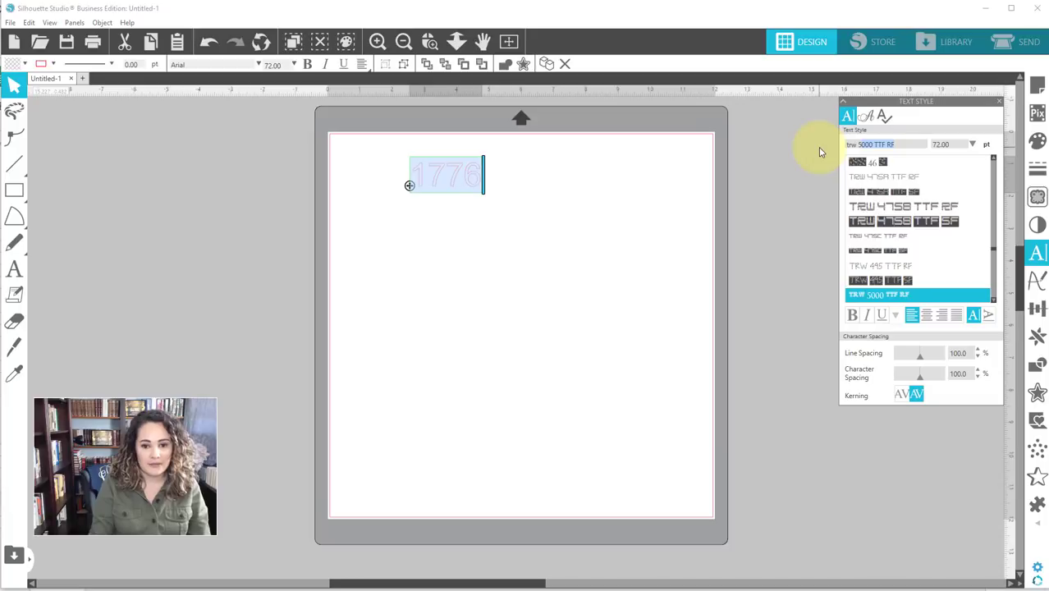
{"action": "type", "text": " 5003B"}
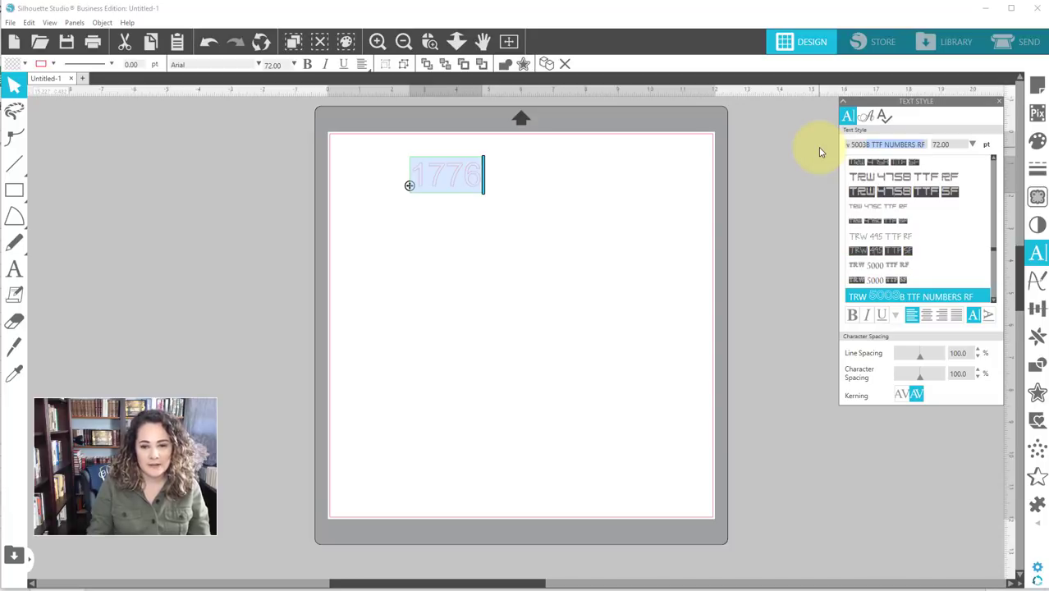
{"action": "left_click", "coordinate": [479, 295]}
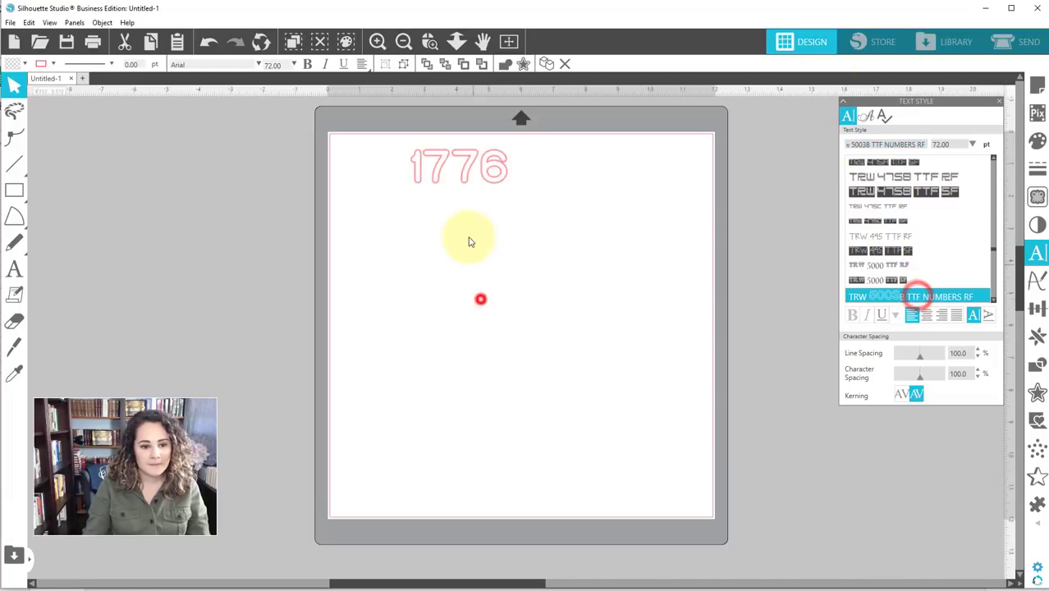
Check the TRW 5003B size in the font sizing guide, and set the 1776 text in Silhouette Studio to 242 pt.
{"action": "mouse_move", "coordinate": [247, 583]}
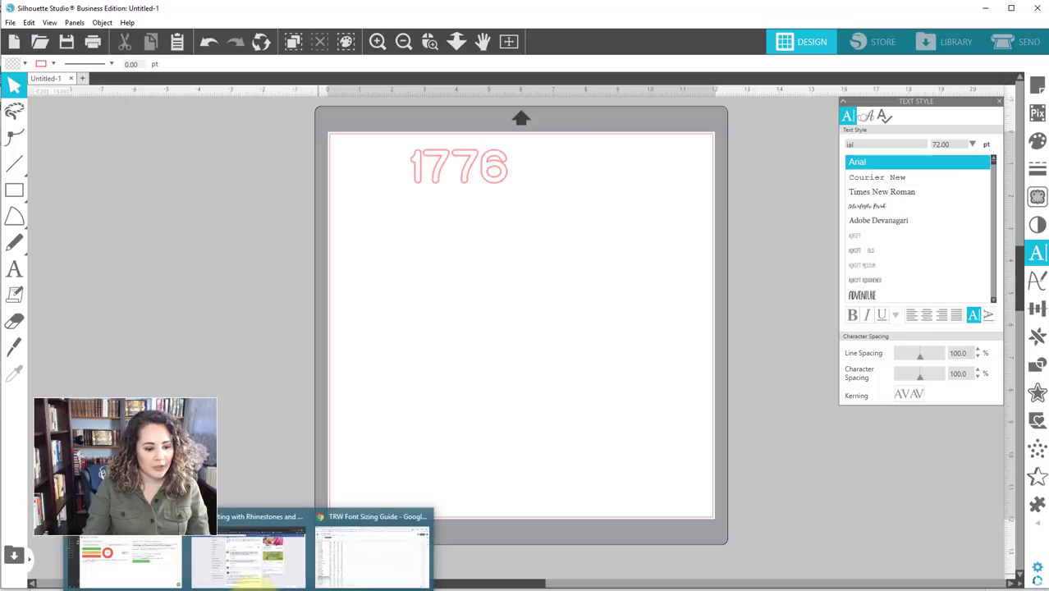
{"action": "left_click", "coordinate": [342, 554]}
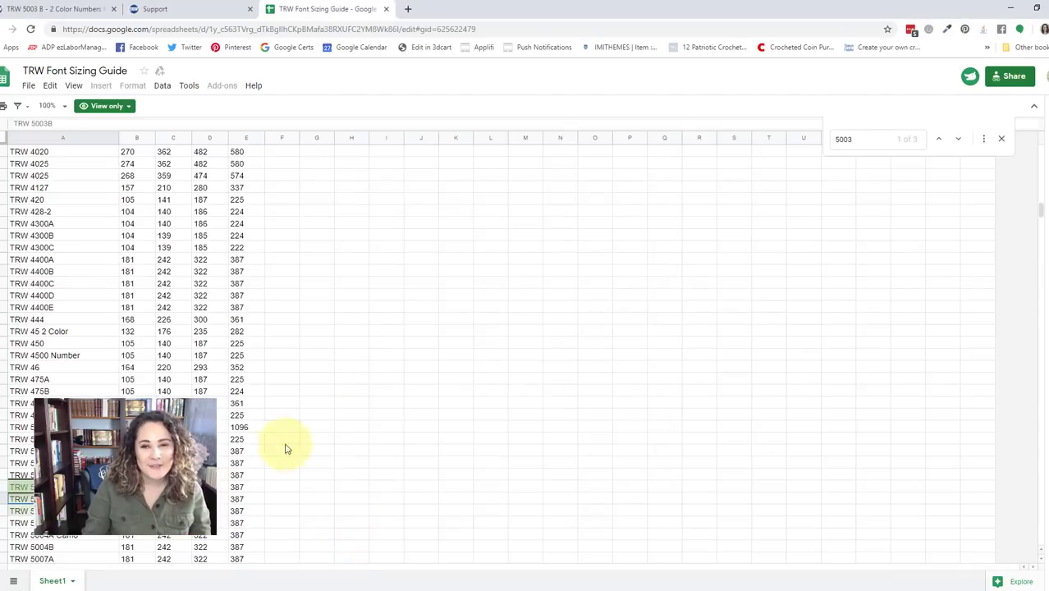
{"action": "left_click", "coordinate": [443, 577]}
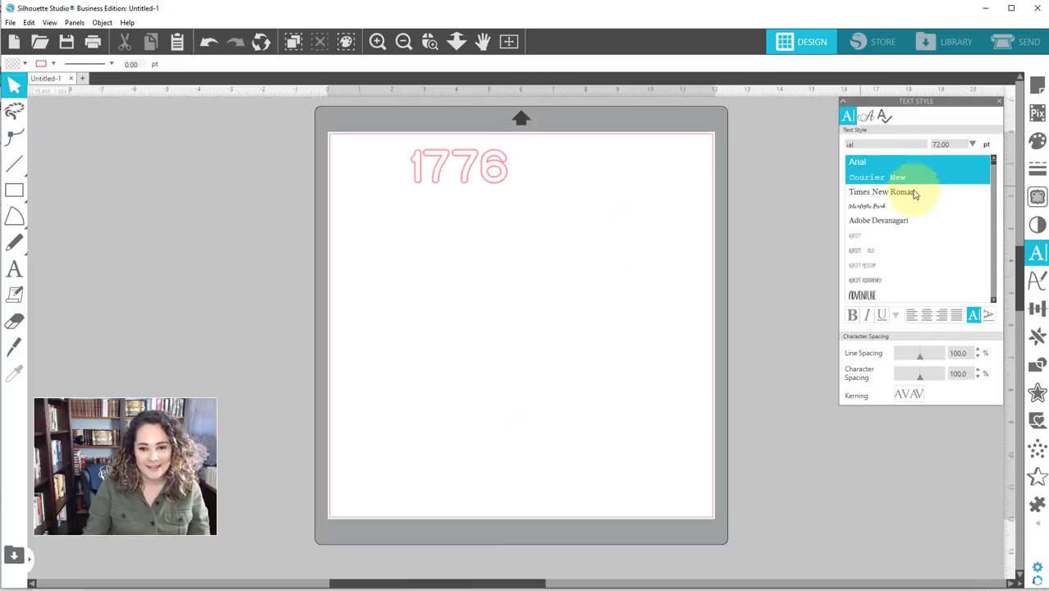
{"action": "left_click", "coordinate": [465, 166]}
{"action": "left_click", "coordinate": [955, 145]}
{"action": "type", "text": "242"}
{"action": "key", "text": "Return"}
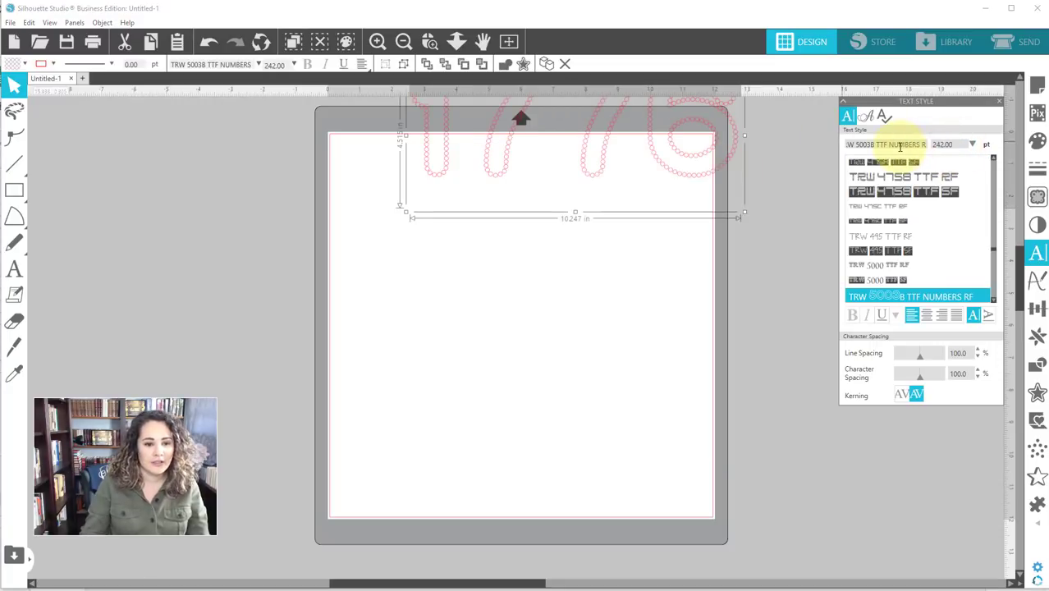
Move the enlarged 1776 text fully onto the upper part of the page and fill its circles with light grey.
{"action": "left_click_drag", "start_coordinate": [680, 171], "coordinate": [631, 281]}
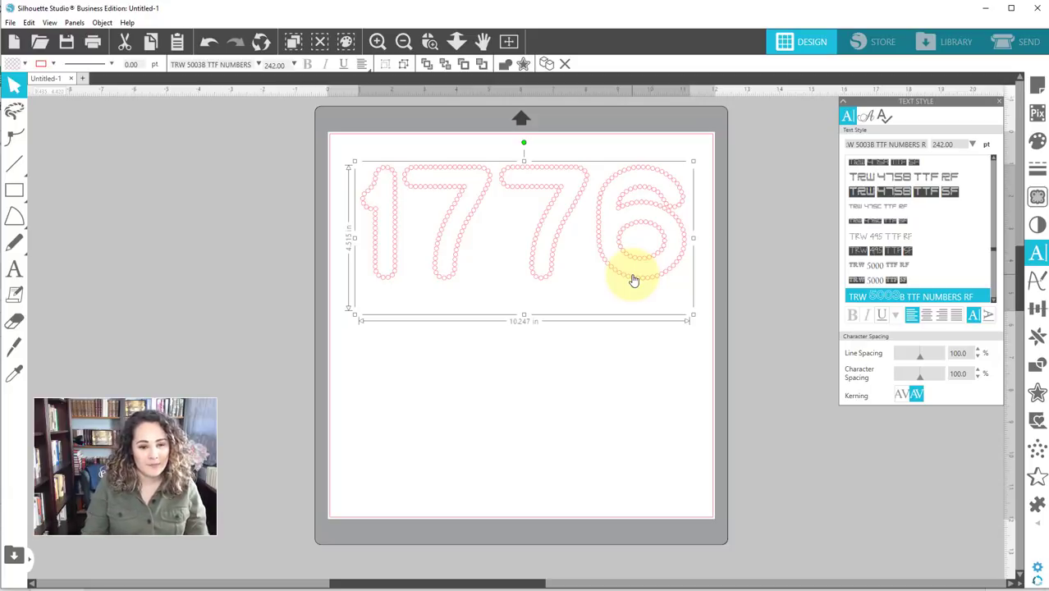
{"action": "left_click", "coordinate": [20, 64]}
{"action": "left_click", "coordinate": [32, 78]}
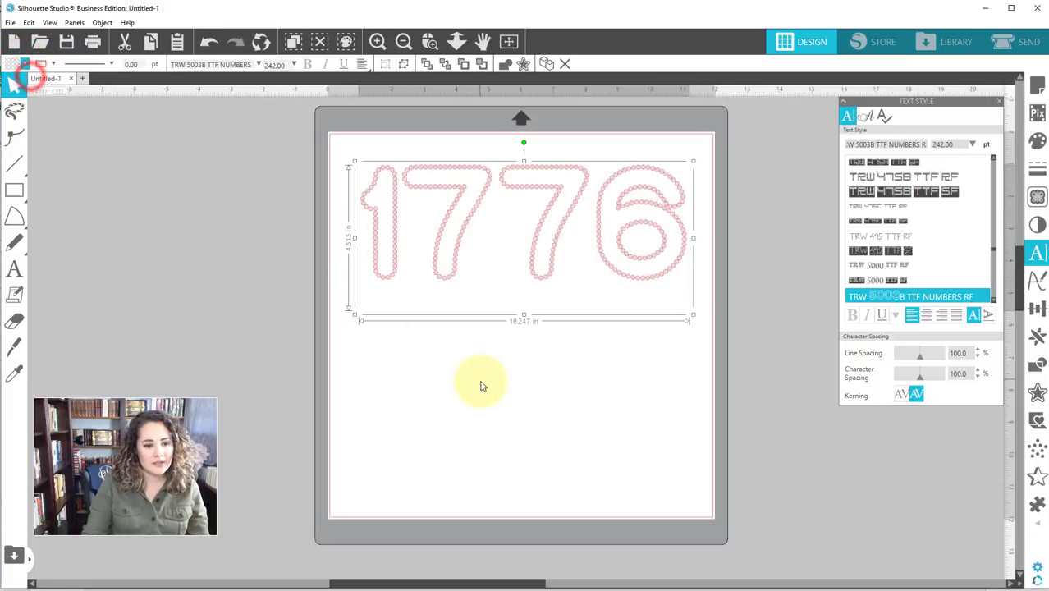
{"action": "left_click", "coordinate": [481, 381]}
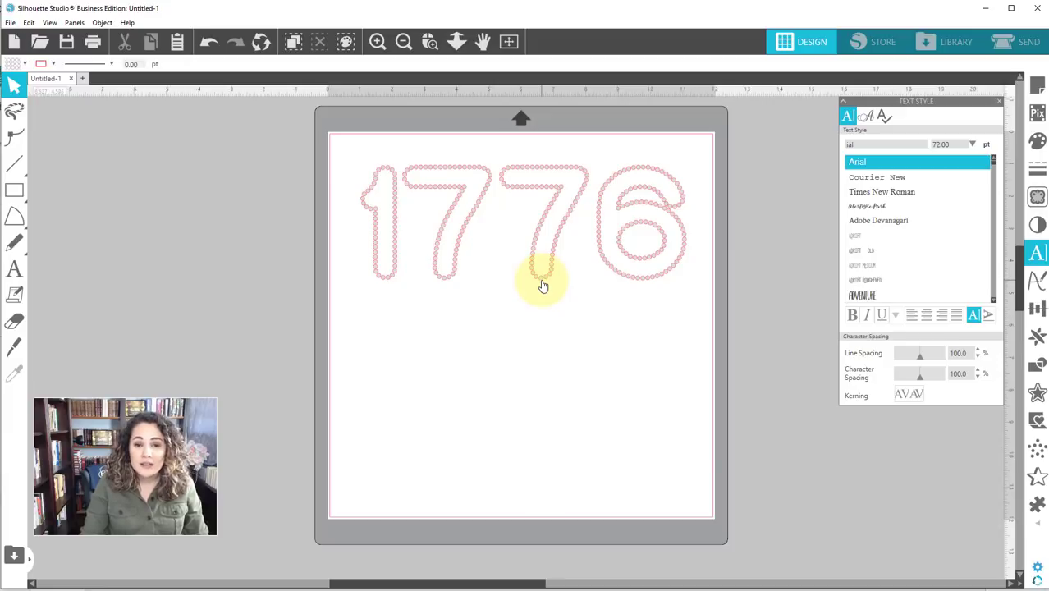
Duplicate the 1776 outline text below the original and replace the copy's characters with the font's matching inner-fill digits for 1776.
{"action": "left_click_drag", "start_coordinate": [543, 283], "coordinate": [539, 417]}
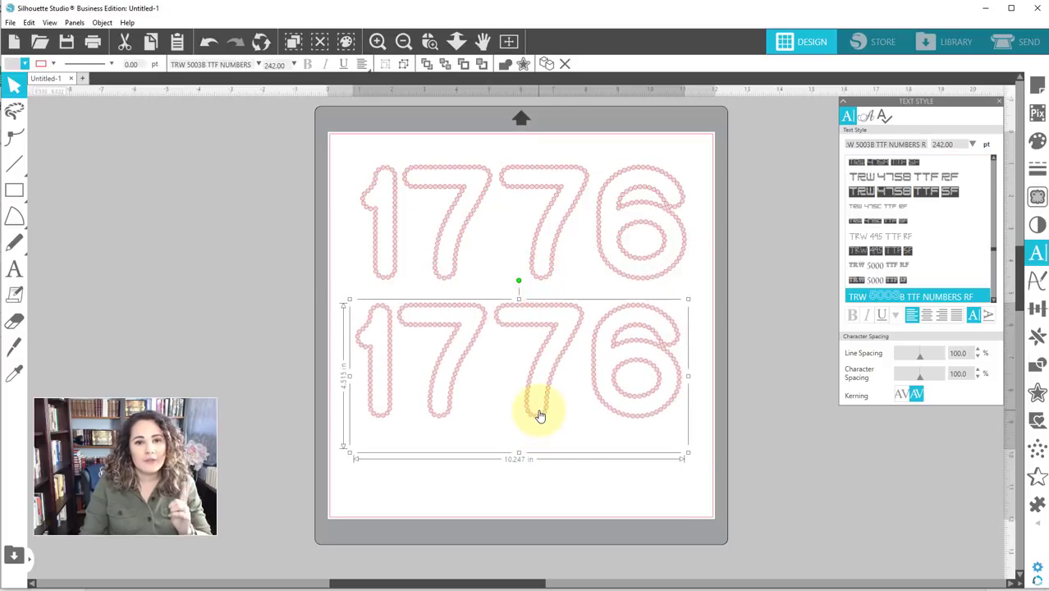
{"action": "double_click", "coordinate": [656, 368]}
{"action": "left_click_drag", "start_coordinate": [672, 351], "coordinate": [361, 375]}
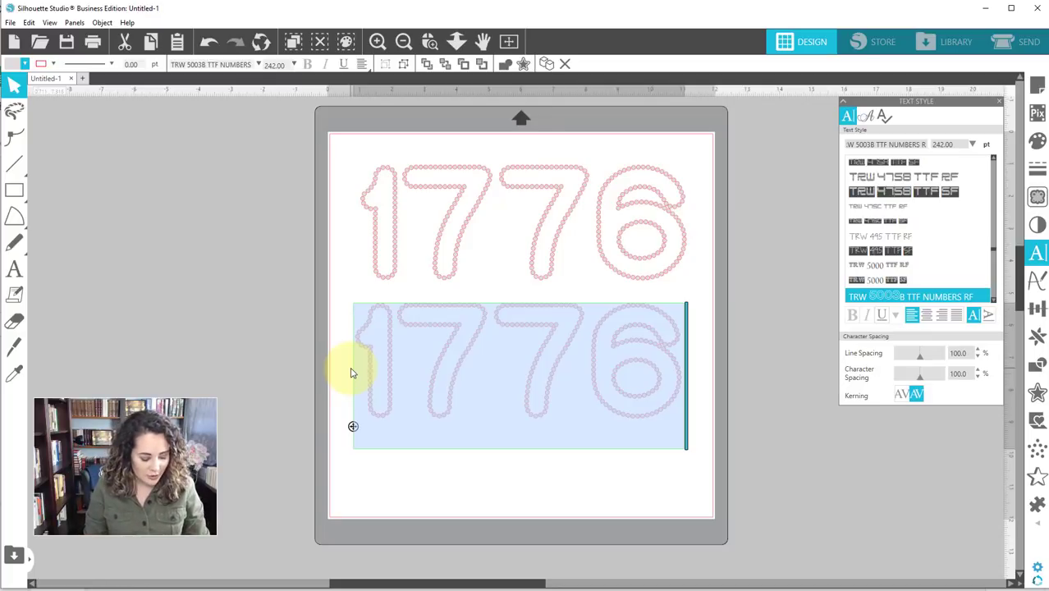
{"action": "type", "text": "1776"}
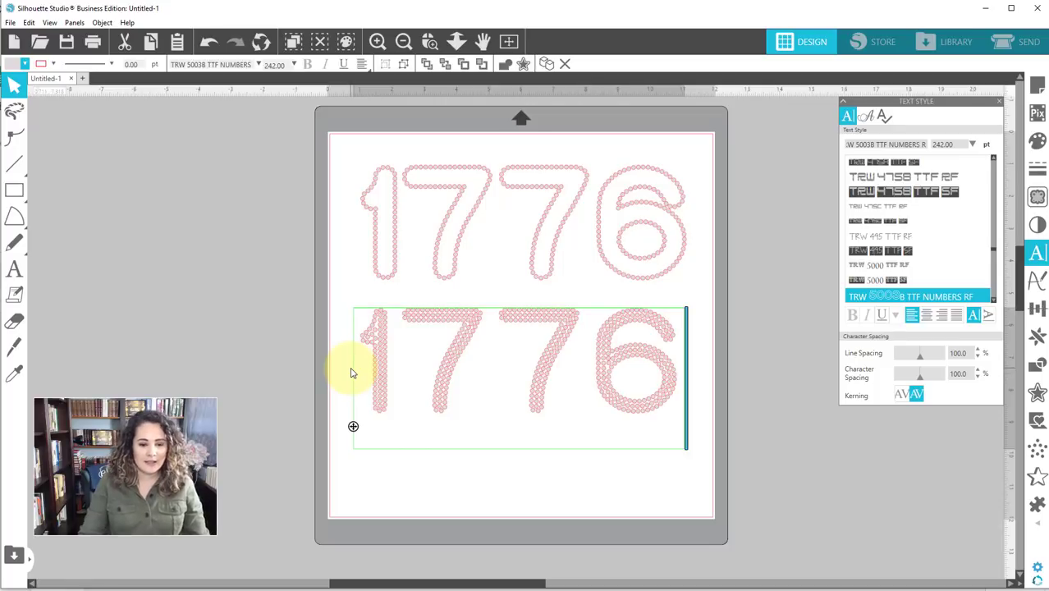
{"action": "left_click", "coordinate": [691, 347]}
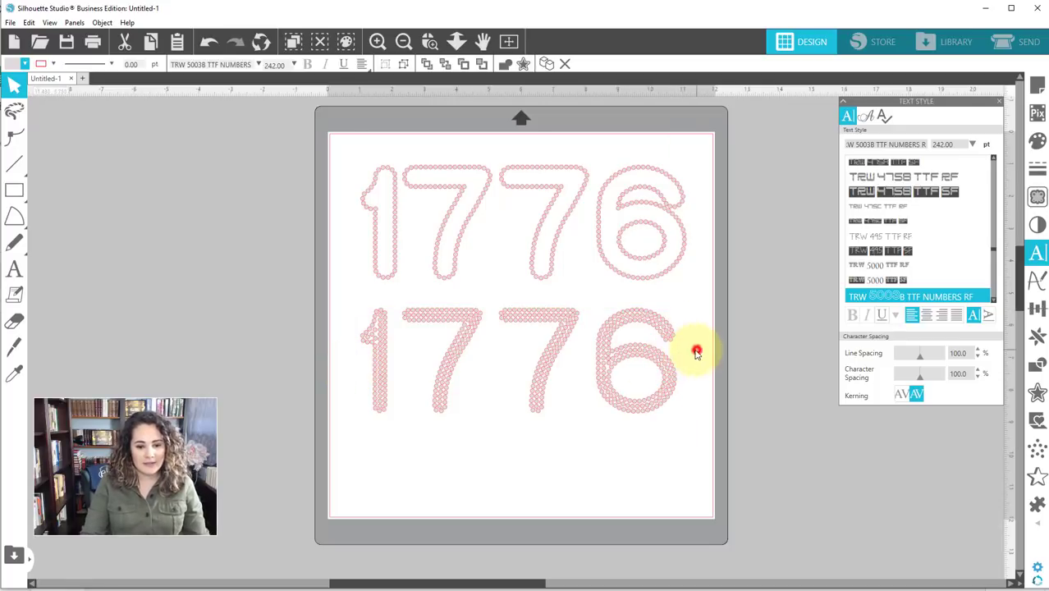
Fill the circles of the lower, inner-fill 1776 text with red.
{"action": "left_click", "coordinate": [638, 352]}
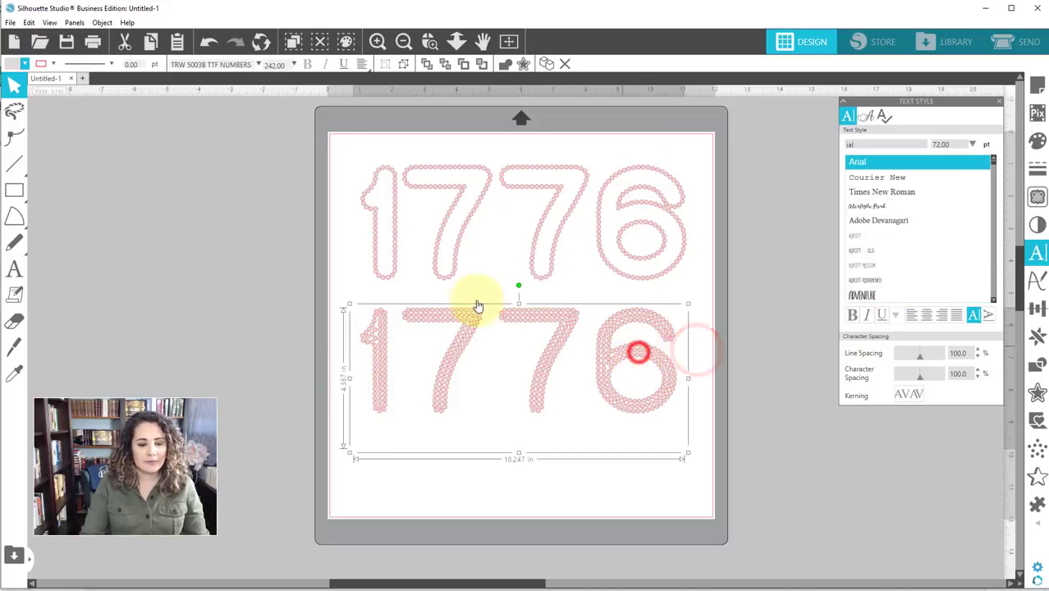
{"action": "left_click", "coordinate": [26, 63]}
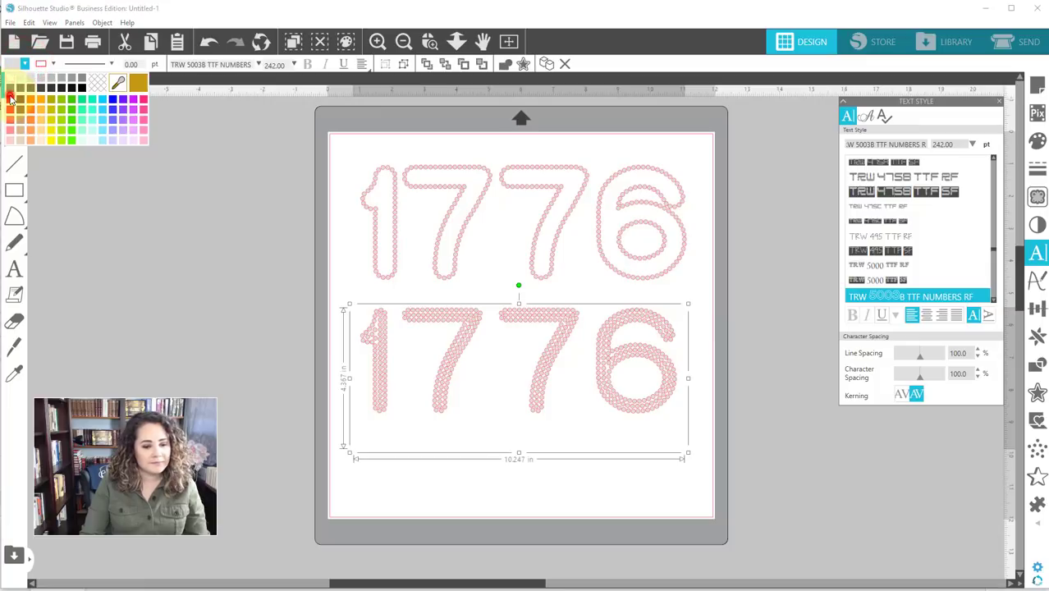
{"action": "left_click", "coordinate": [10, 82]}
{"action": "left_click", "coordinate": [609, 512]}
Move the red inner-fill 1776 onto the grey outline 1776 and fine-tune its position so it sits centred inside the outlines.
{"action": "left_click_drag", "start_coordinate": [646, 412], "coordinate": [650, 277]}
{"action": "left_click", "coordinate": [439, 253]}
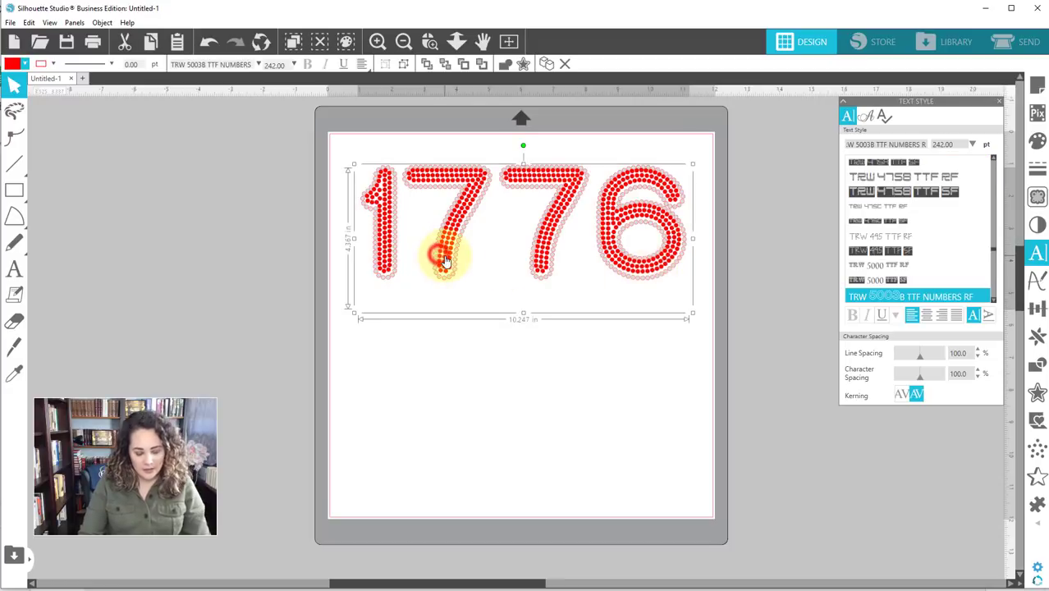
{"action": "left_click", "coordinate": [472, 506]}
{"action": "left_click", "coordinate": [441, 257]}
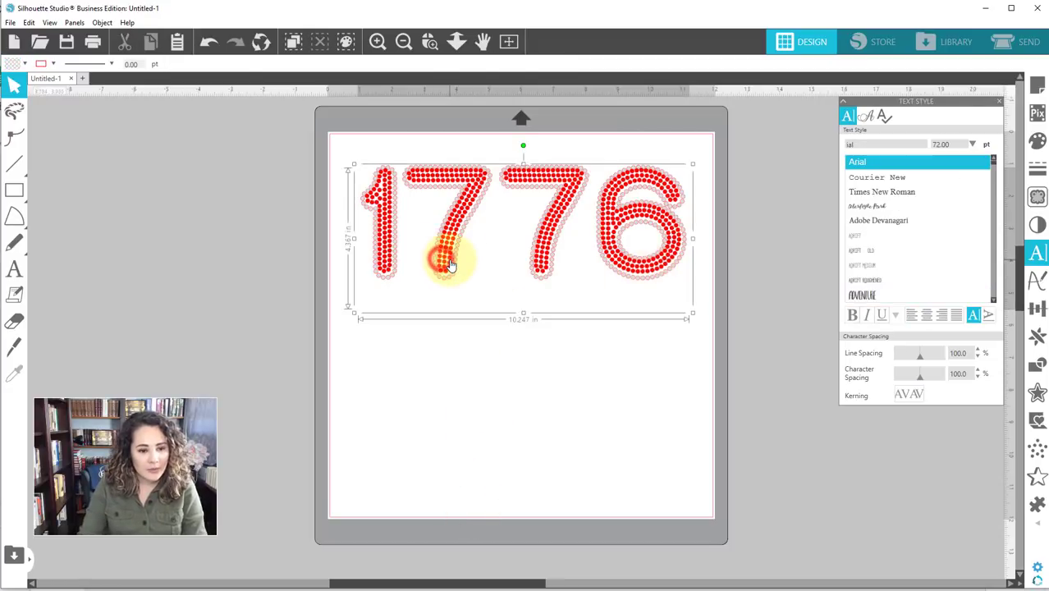
{"action": "left_click_drag", "start_coordinate": [450, 262], "coordinate": [451, 260]}
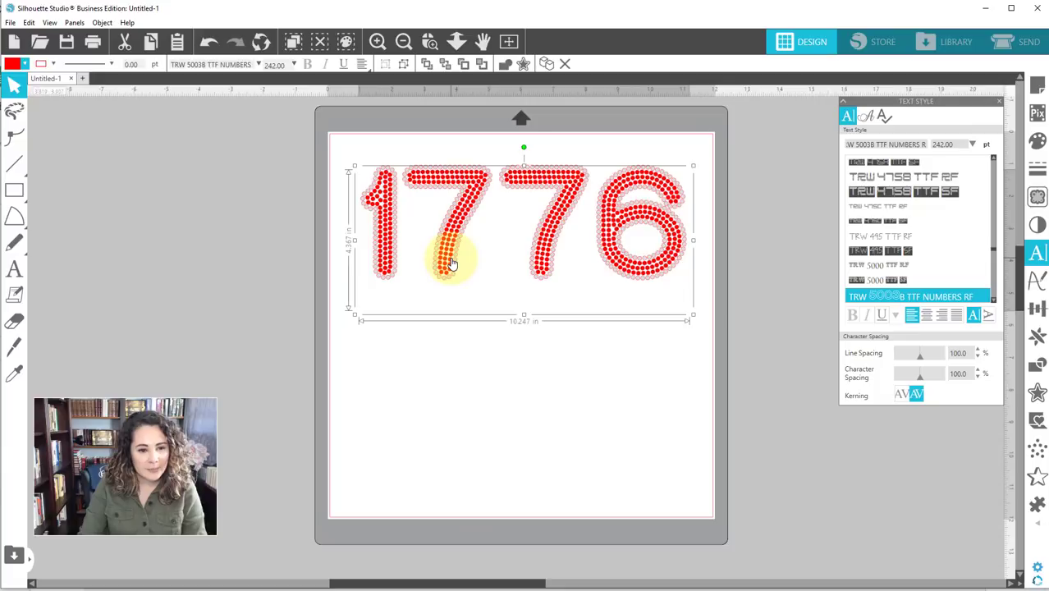
{"action": "left_click", "coordinate": [562, 386]}
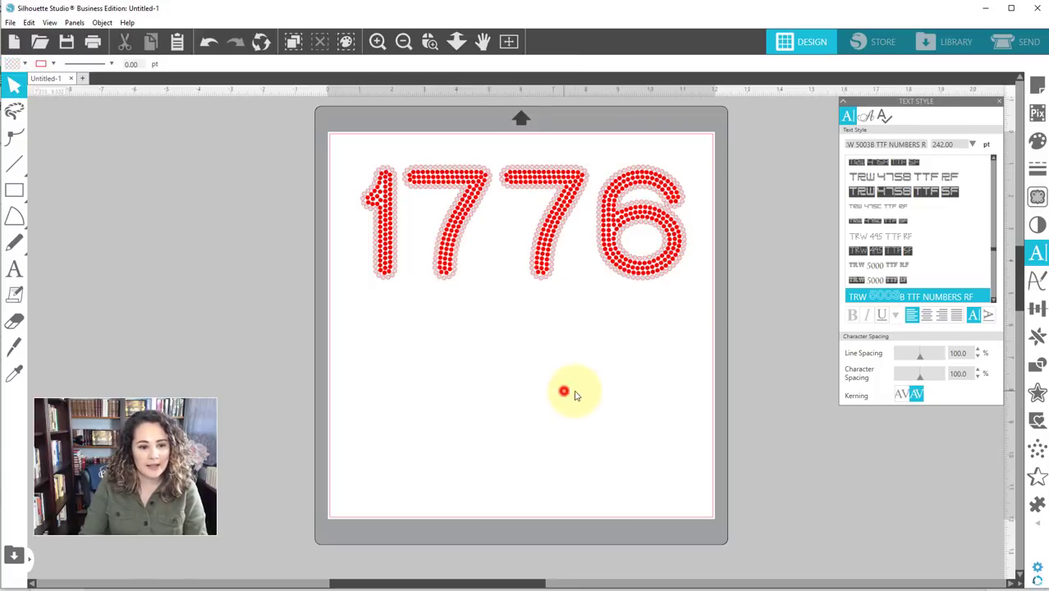
Select both the red inner-fill and the grey outline 1776 texts together and convert them to paths.
{"action": "left_click", "coordinate": [681, 325]}
{"action": "left_click", "coordinate": [704, 324]}
{"action": "left_click_drag", "start_coordinate": [702, 327], "coordinate": [344, 153]}
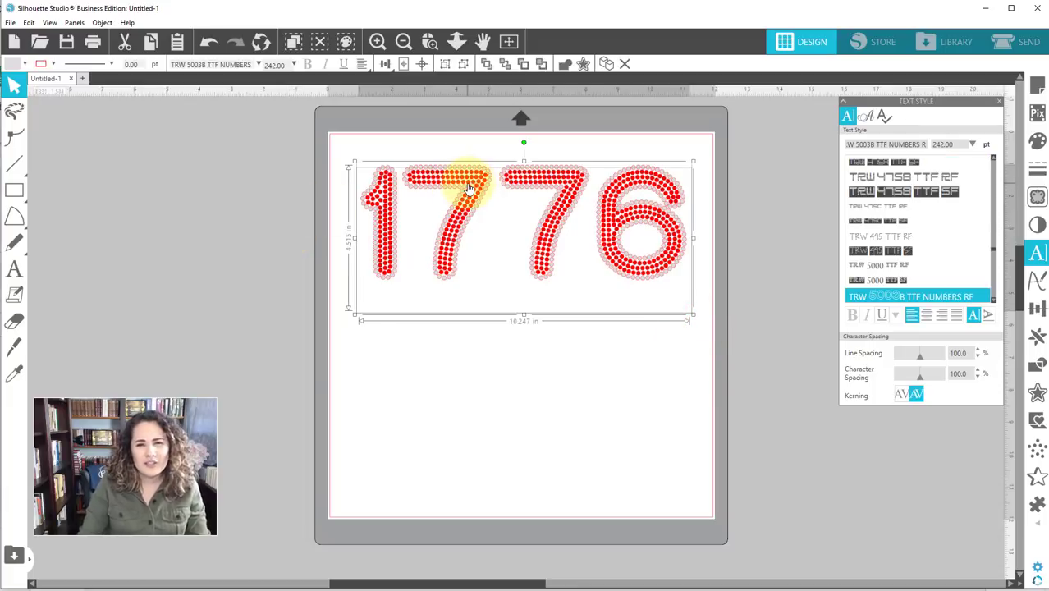
{"action": "left_click", "coordinate": [335, 128]}
{"action": "left_click_drag", "start_coordinate": [316, 154], "coordinate": [694, 347]}
{"action": "right_click", "coordinate": [648, 217]}
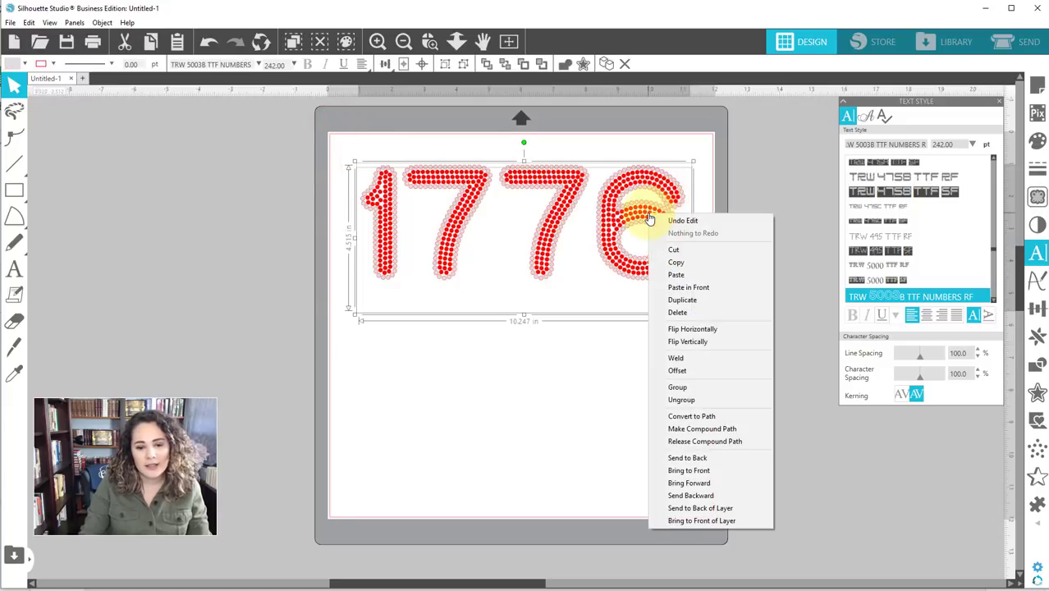
{"action": "left_click", "coordinate": [690, 414]}
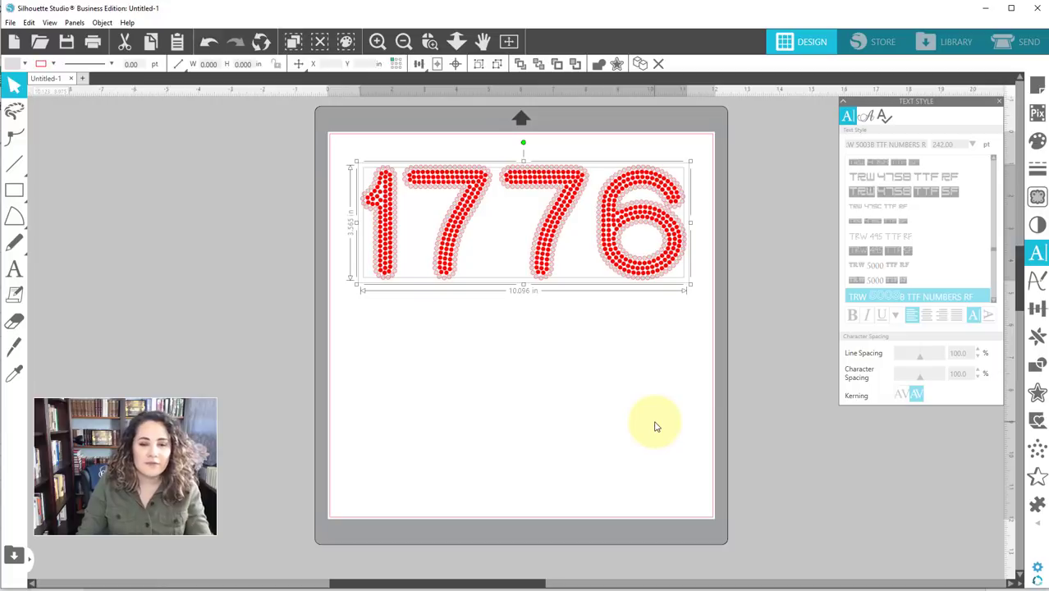
{"action": "left_click", "coordinate": [654, 424]}
{"action": "left_click_drag", "start_coordinate": [625, 276], "coordinate": [613, 361]}
{"action": "key", "text": "ctrl+z"}
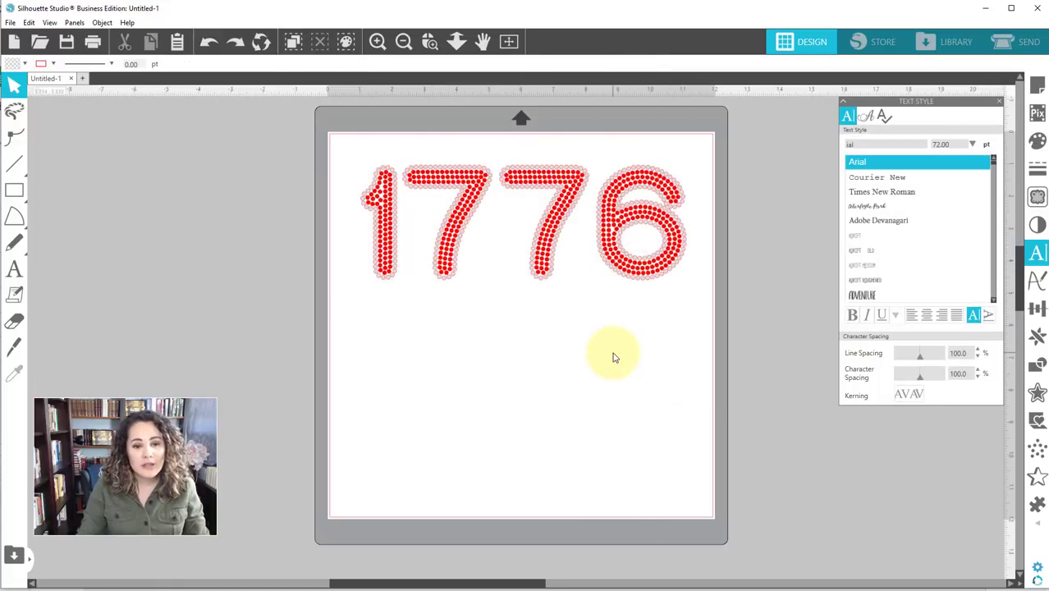
Ungroup the red inner-fill 1776 and the grey outline 1776 into separate digits.
{"action": "right_click", "coordinate": [607, 223]}
{"action": "left_click", "coordinate": [637, 403]}
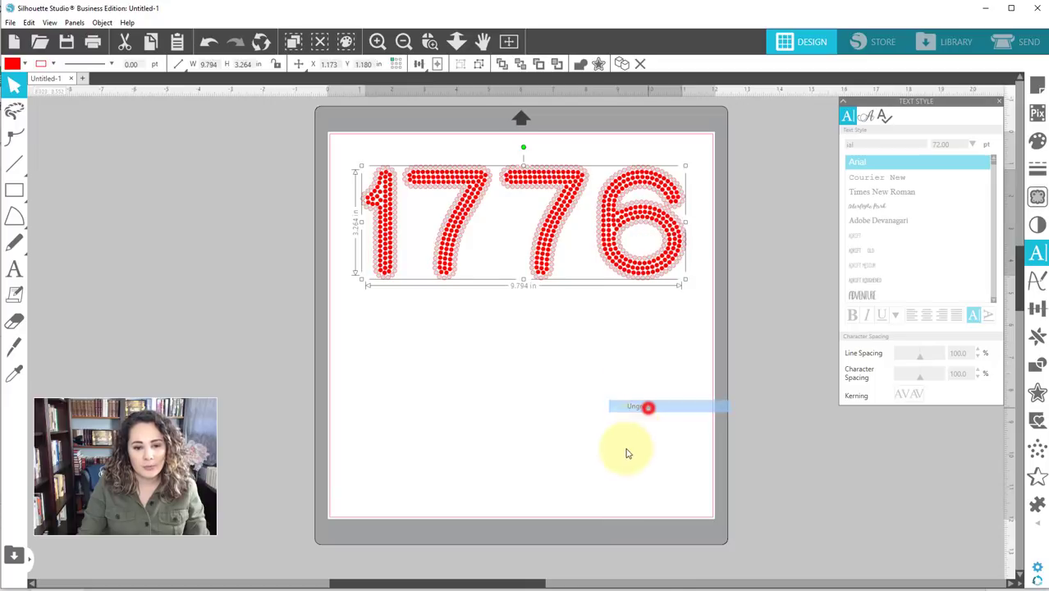
{"action": "left_click_drag", "start_coordinate": [605, 226], "coordinate": [590, 397]}
{"action": "key", "text": "ctrl+z"}
{"action": "left_click", "coordinate": [589, 397]}
{"action": "left_click_drag", "start_coordinate": [633, 283], "coordinate": [623, 406]}
{"action": "key", "text": "ctrl+z"}
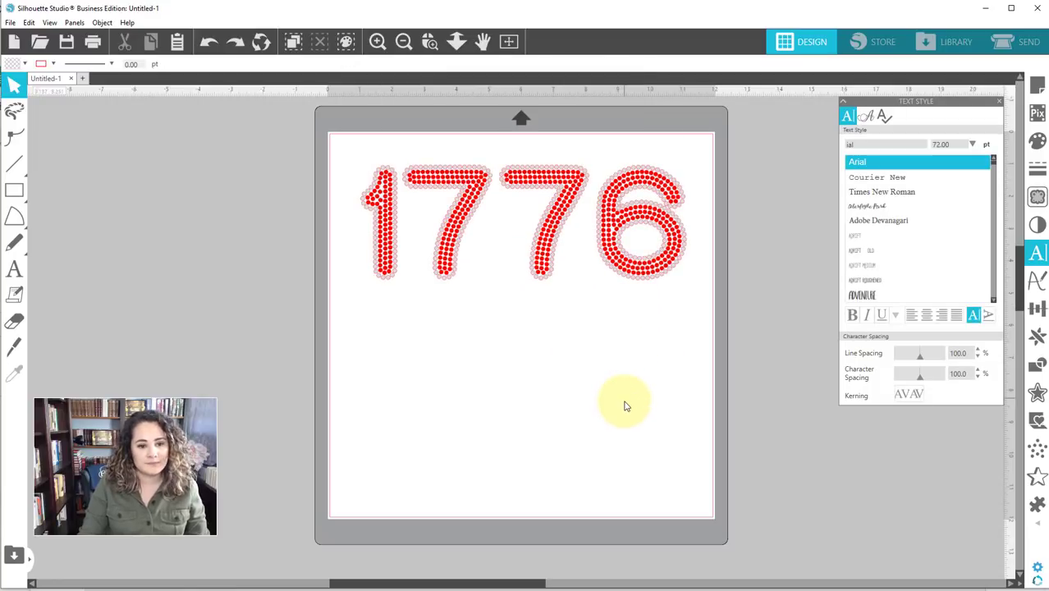
{"action": "left_click", "coordinate": [630, 282]}
{"action": "right_click", "coordinate": [630, 282]}
{"action": "left_click", "coordinate": [657, 466]}
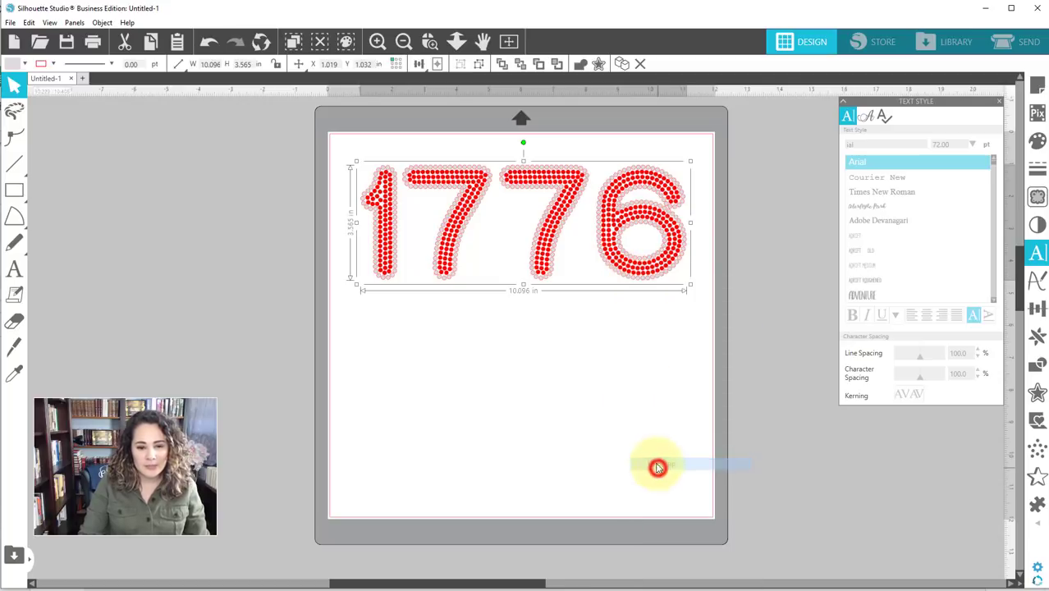
{"action": "left_click", "coordinate": [662, 368]}
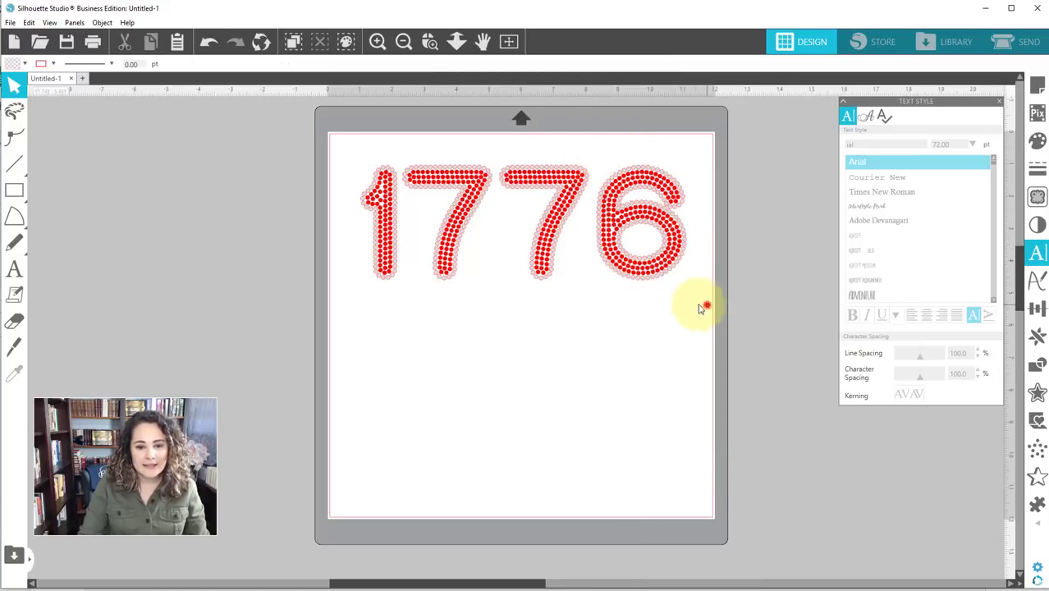
Select the 6 outline together with its red fill and nudge it slightly left, closer to the neighbouring 7.
{"action": "left_click_drag", "start_coordinate": [707, 308], "coordinate": [589, 155]}
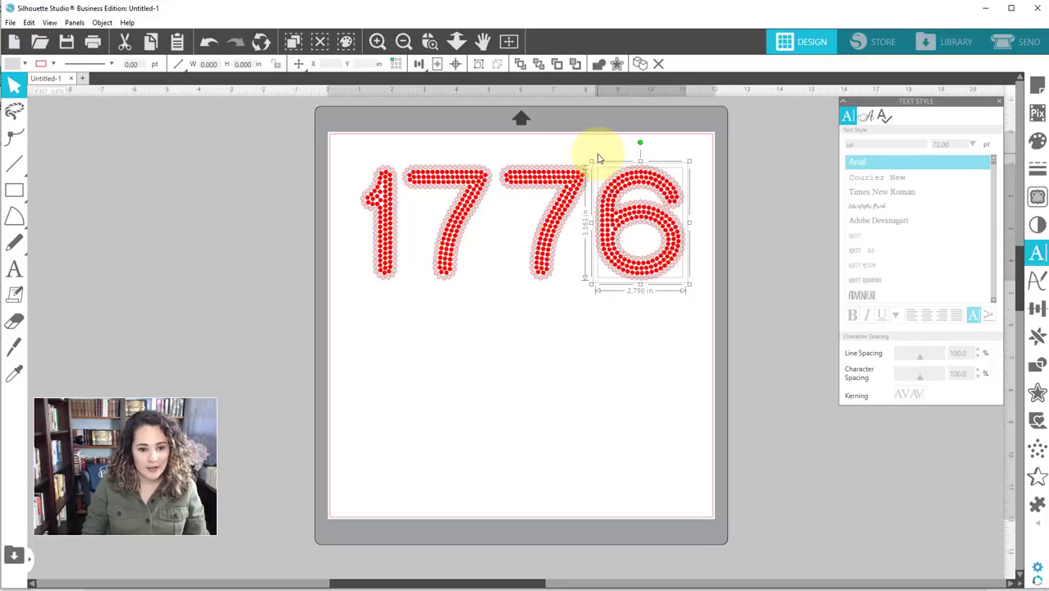
{"action": "key", "text": "Left"}
{"action": "key", "text": "Left"}
{"action": "key", "text": "Left"}
{"action": "key", "text": "Left"}
{"action": "key", "text": "Left"}
{"action": "key", "text": "Left"}
{"action": "key", "text": "Right"}
{"action": "key", "text": "Right"}
{"action": "key", "text": "Right"}
{"action": "left_click", "coordinate": [571, 387]}
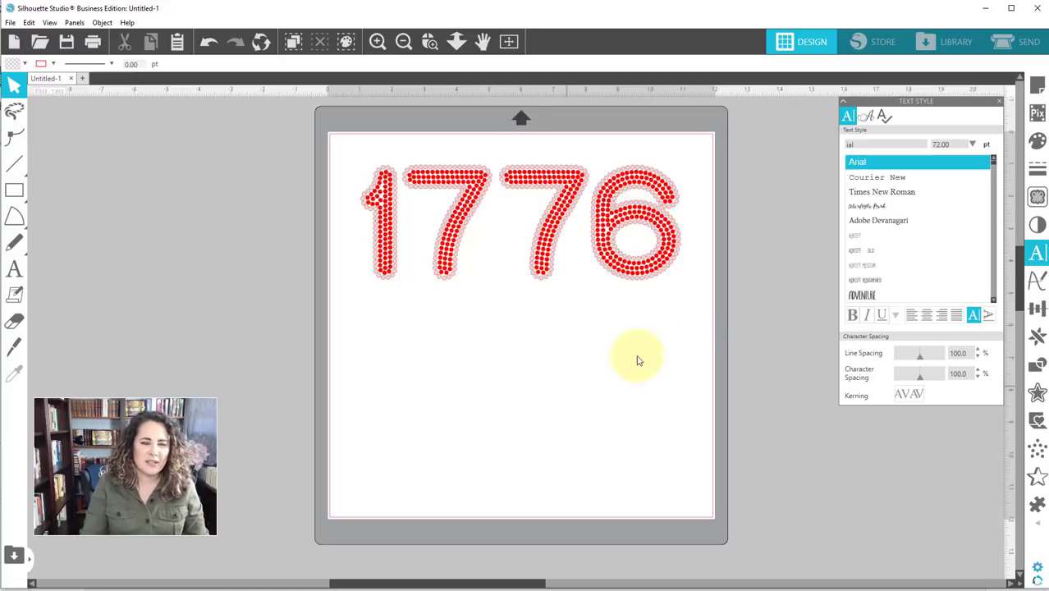
Group all the red and grey 1776 digits together and move the group near the page's upper-left corner.
{"action": "left_click_drag", "start_coordinate": [716, 310], "coordinate": [321, 269]}
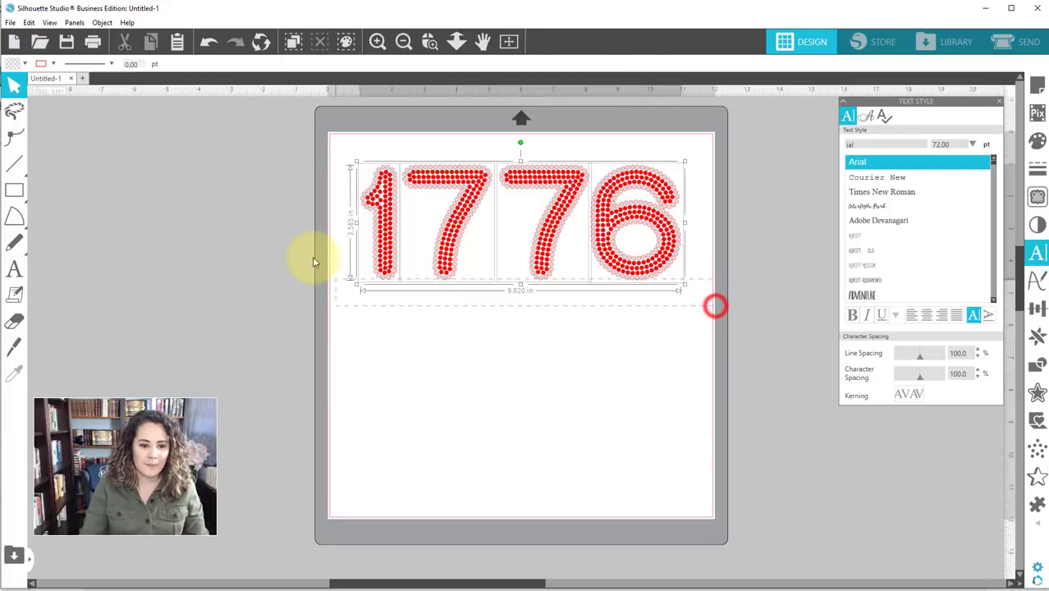
{"action": "left_click", "coordinate": [660, 376]}
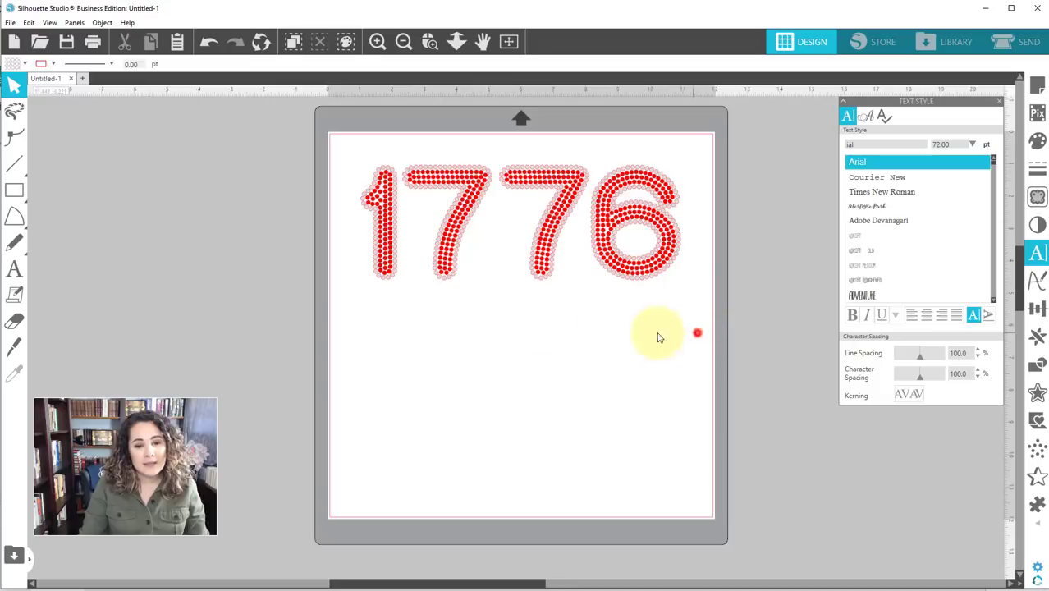
{"action": "left_click_drag", "start_coordinate": [695, 333], "coordinate": [293, 260]}
{"action": "key", "text": "i"}
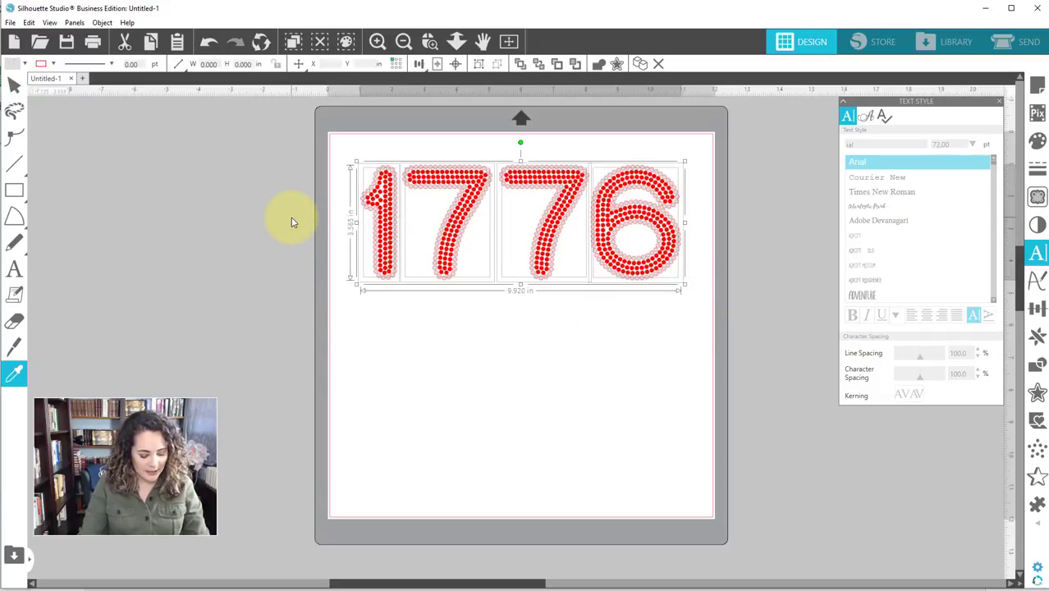
{"action": "key", "text": "ctrl+g"}
{"action": "key", "text": "v"}
{"action": "left_click_drag", "start_coordinate": [466, 185], "coordinate": [447, 163]}
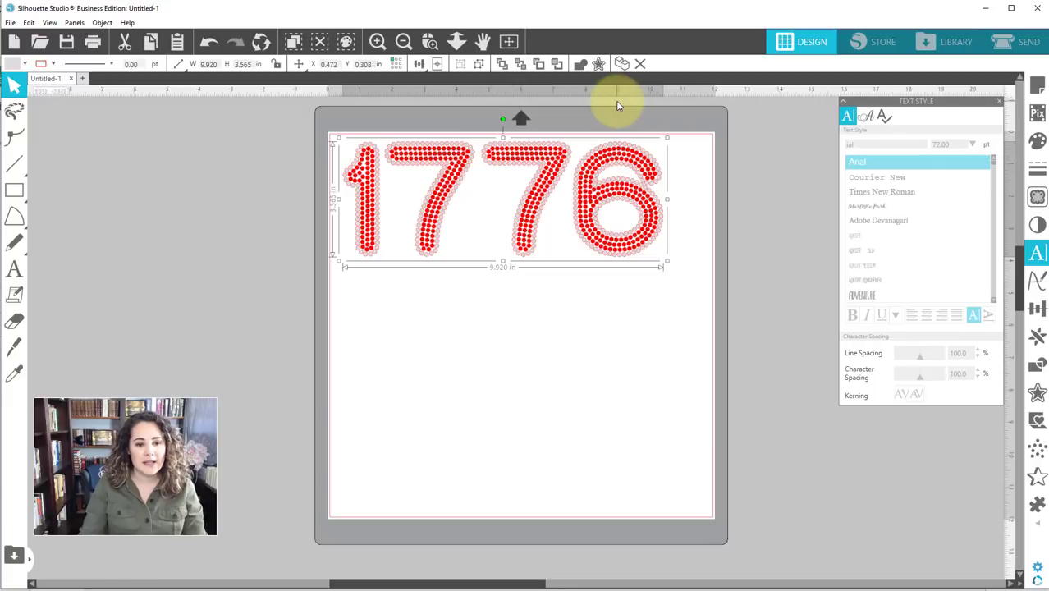
{"action": "left_click_drag", "start_coordinate": [541, 154], "coordinate": [541, 155]}
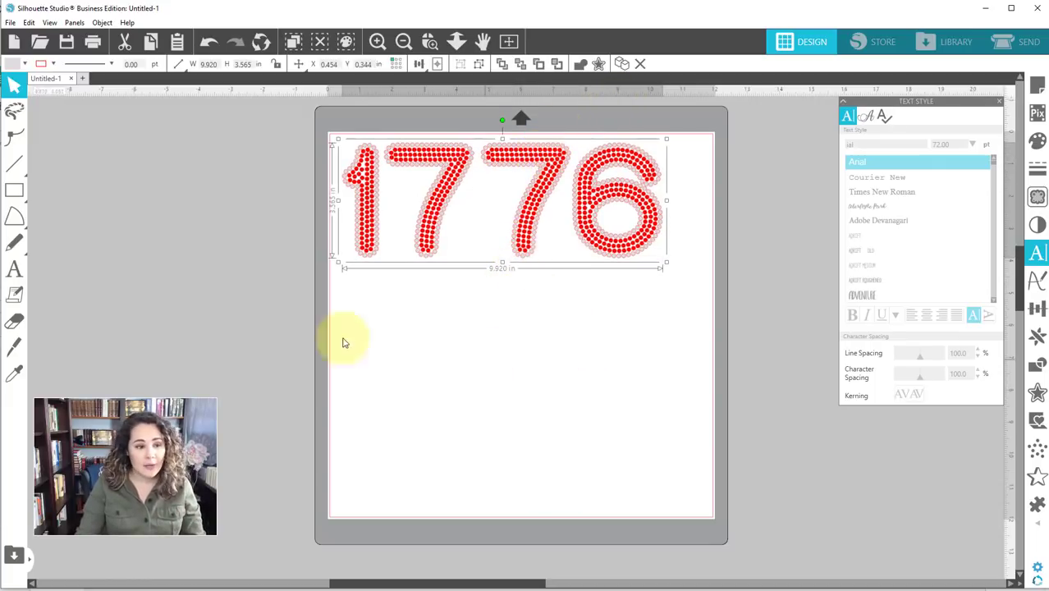
Draw a rectangle about 10.5 in wide and 4.1 in high around the 1776 design and centre the design inside it.
{"action": "mouse_move", "coordinate": [15, 193]}
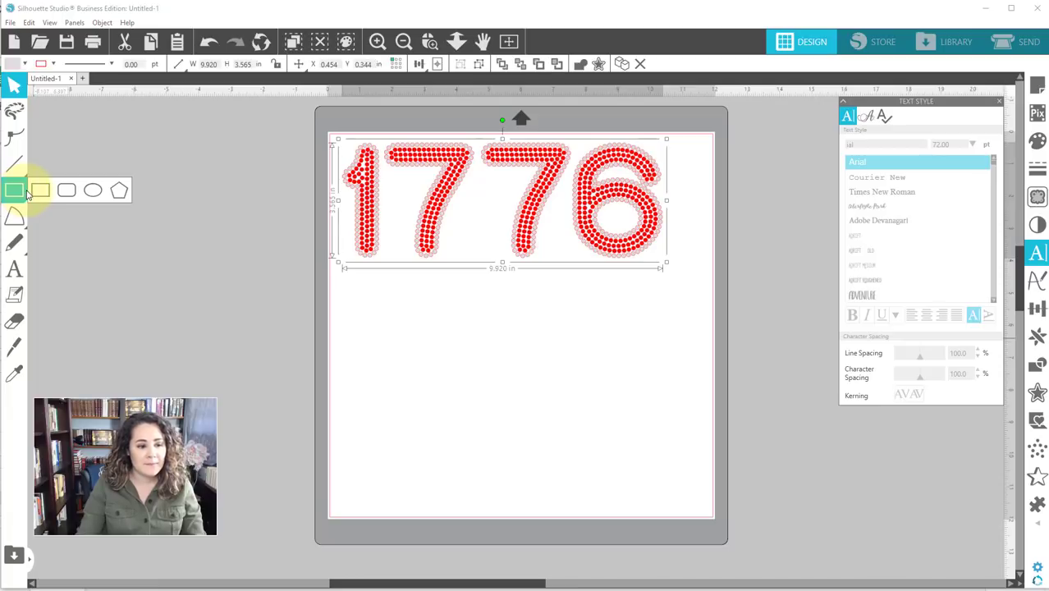
{"action": "left_click", "coordinate": [40, 191]}
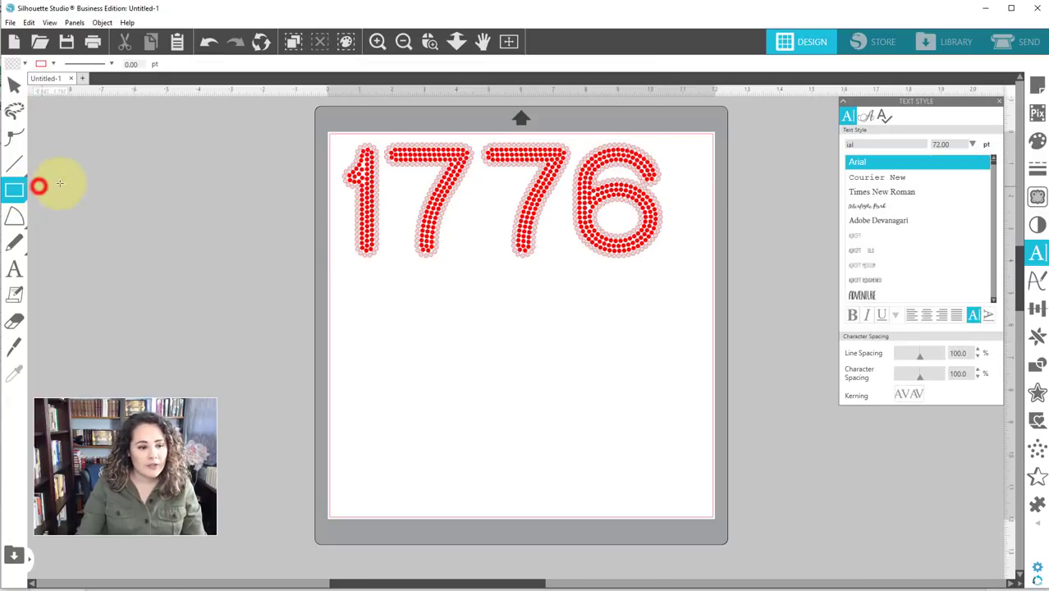
{"action": "left_click_drag", "start_coordinate": [434, 236], "coordinate": [662, 277]}
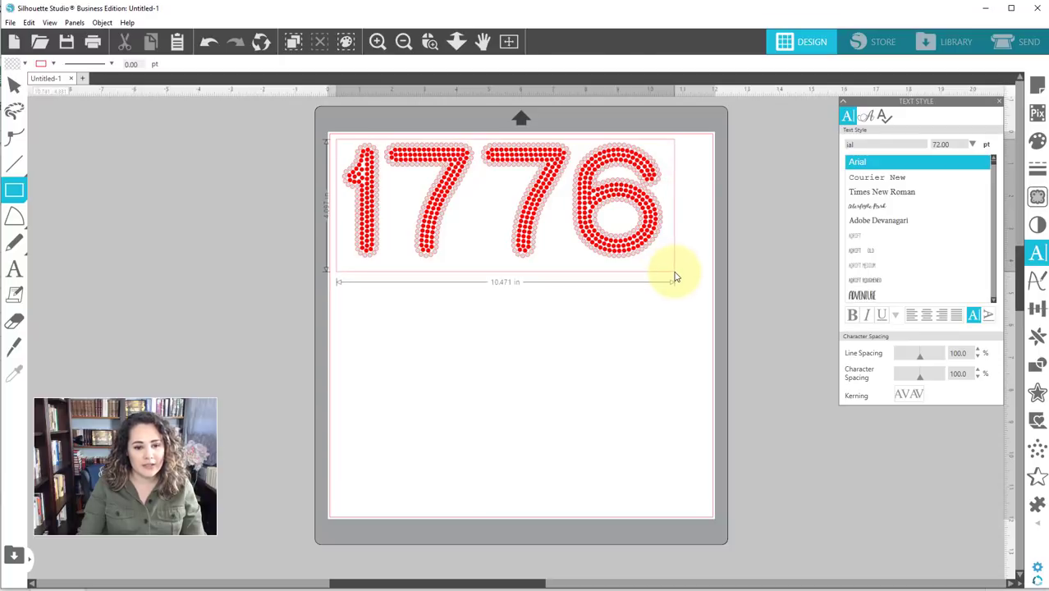
{"action": "left_click", "coordinate": [12, 83]}
{"action": "left_click_drag", "start_coordinate": [461, 169], "coordinate": [465, 177]}
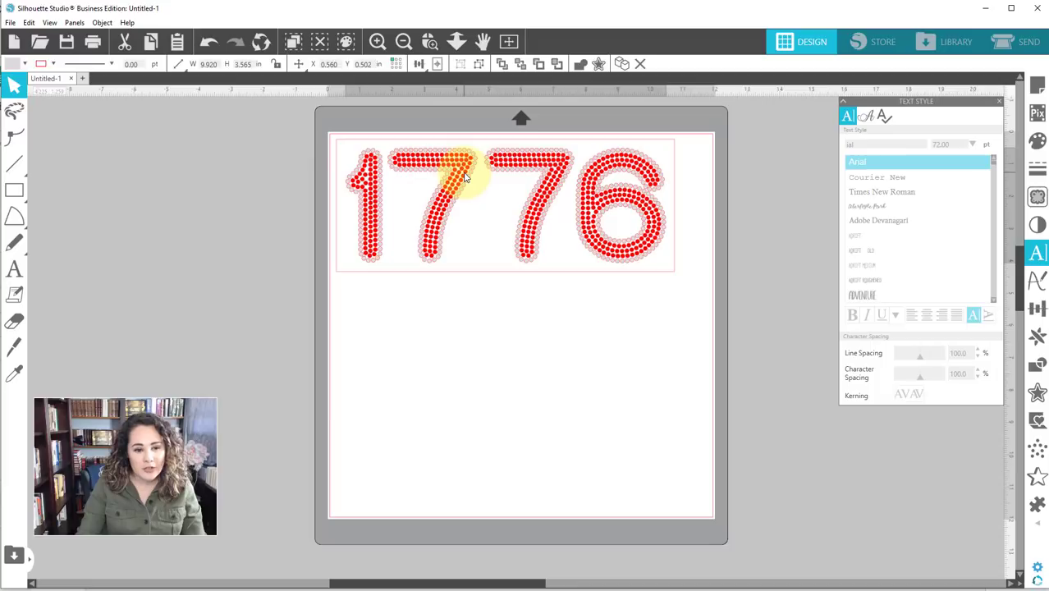
{"action": "key", "text": "Escape"}
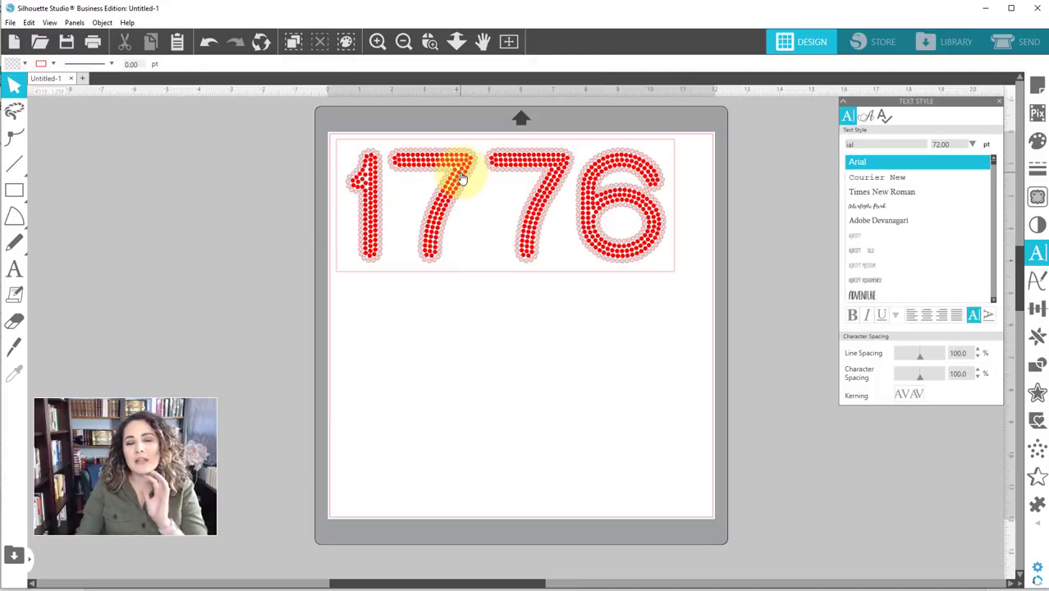
{"action": "left_click", "coordinate": [515, 319]}
Select the rectangle with the 1776 design and review the cutting mat options in the page setup.
{"action": "left_click_drag", "start_coordinate": [697, 344], "coordinate": [367, 204]}
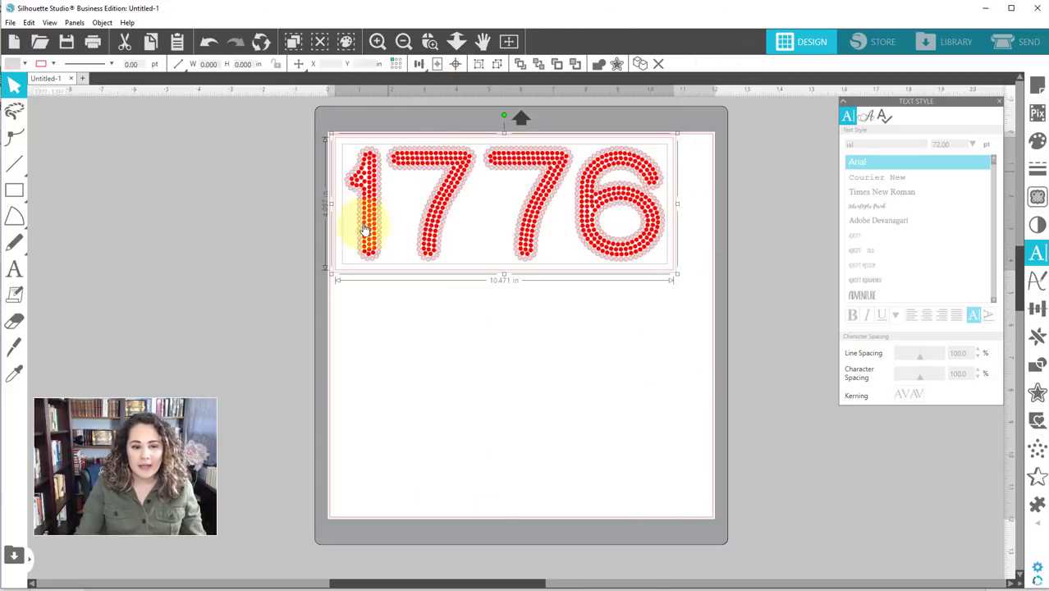
{"action": "left_click", "coordinate": [1026, 90]}
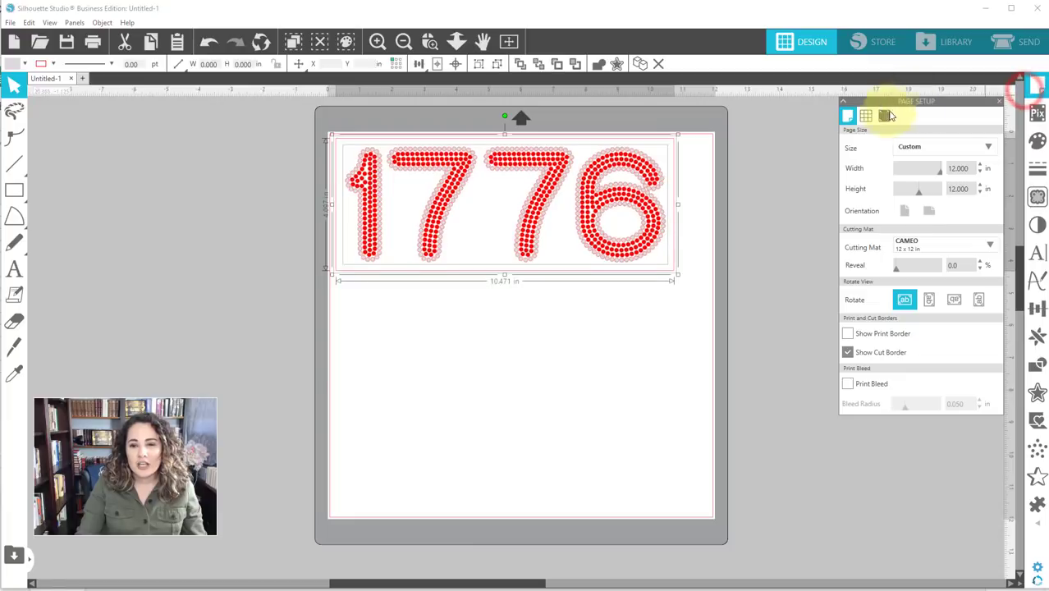
{"action": "left_click", "coordinate": [928, 250]}
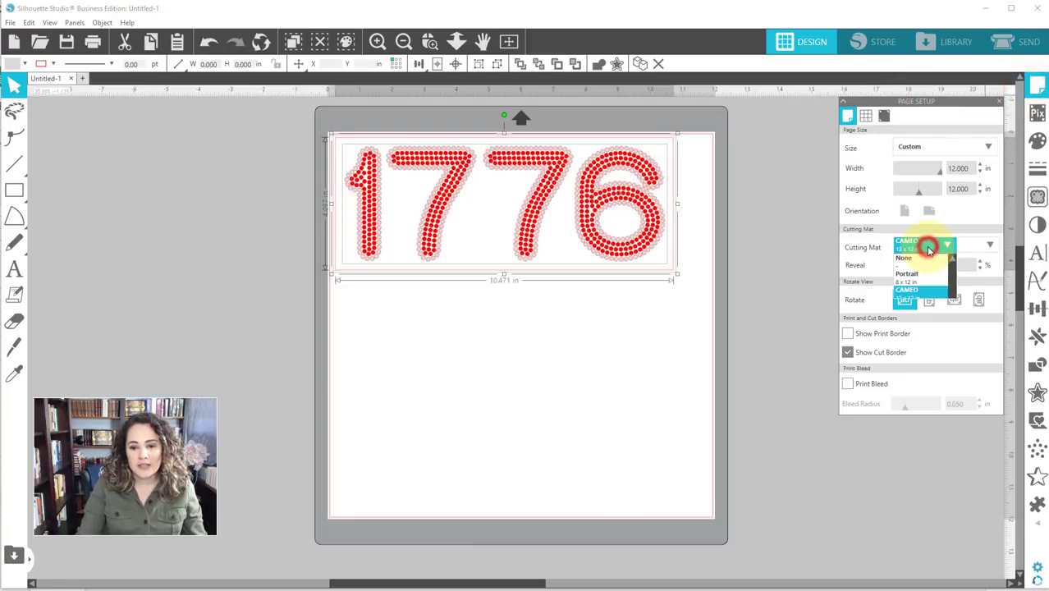
{"action": "left_click", "coordinate": [867, 243]}
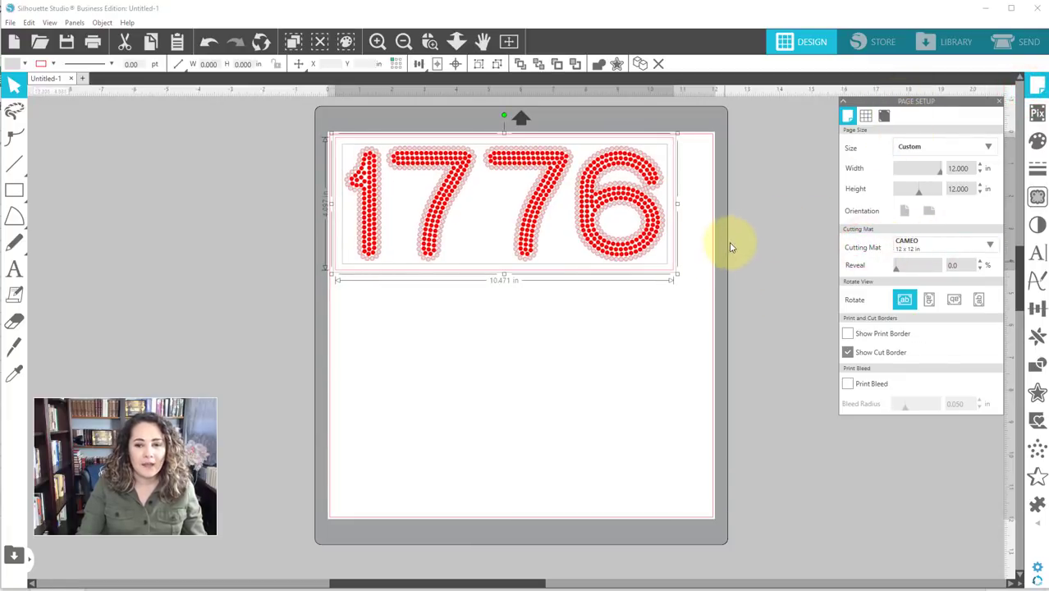
Go to the send settings and set the cutting material to Magic Flock.
{"action": "left_click", "coordinate": [1004, 41]}
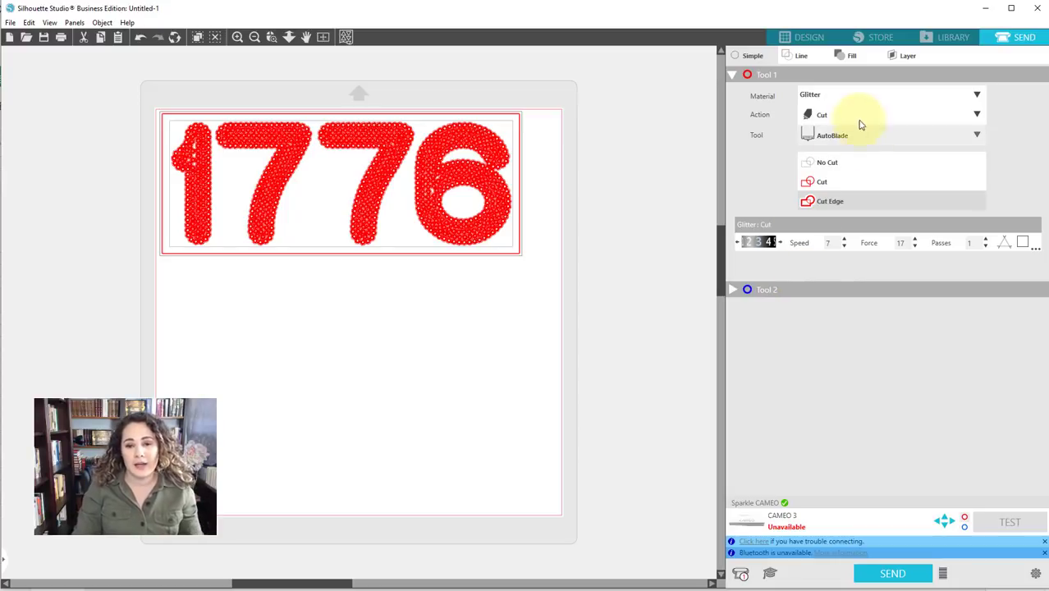
{"action": "left_click", "coordinate": [975, 96]}
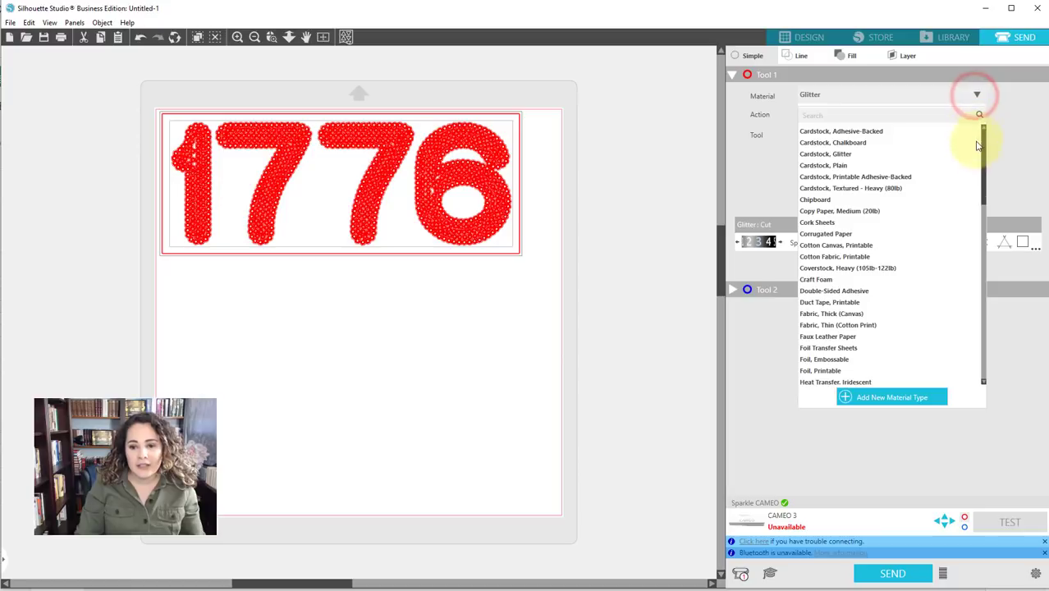
{"action": "left_click_drag", "start_coordinate": [985, 147], "coordinate": [983, 382]}
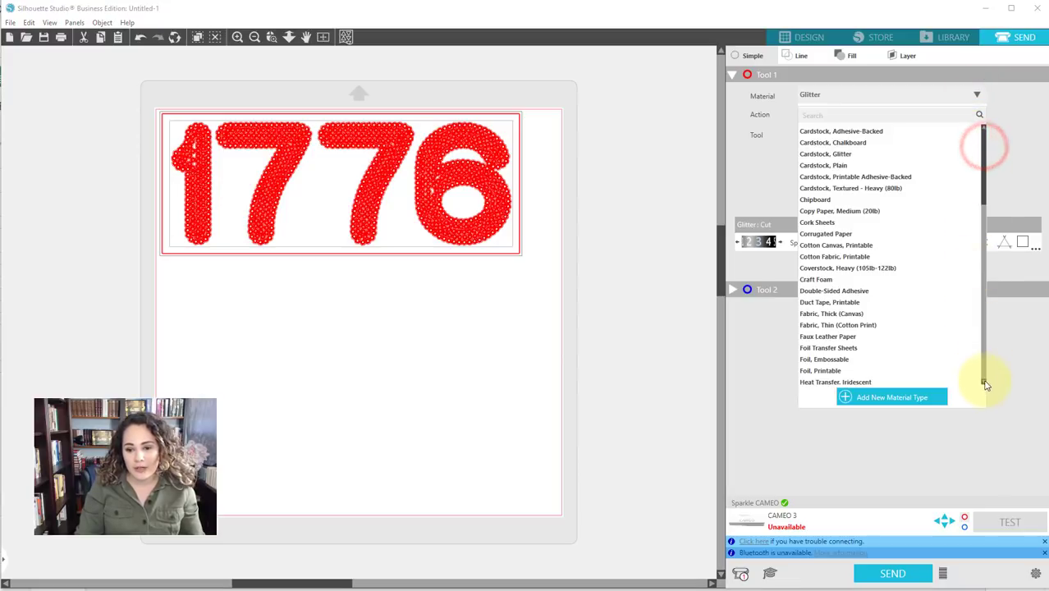
{"action": "left_click", "coordinate": [854, 311]}
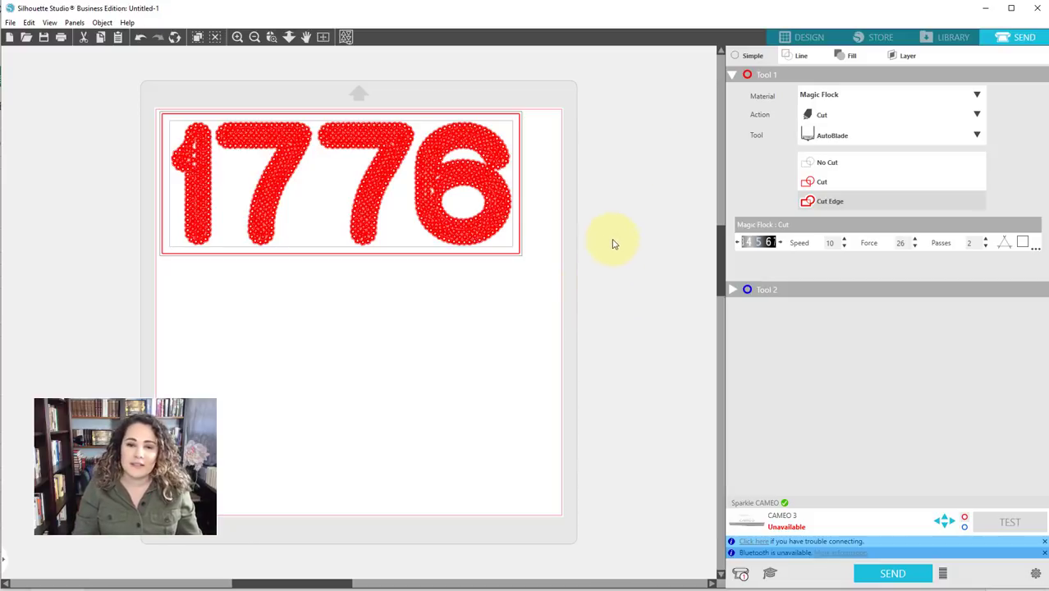
Organise the cut by fill colour, enabling No Color and red RGB (255,0,0) and excluding grey RGB (221,221,221).
{"action": "left_click", "coordinate": [856, 59]}
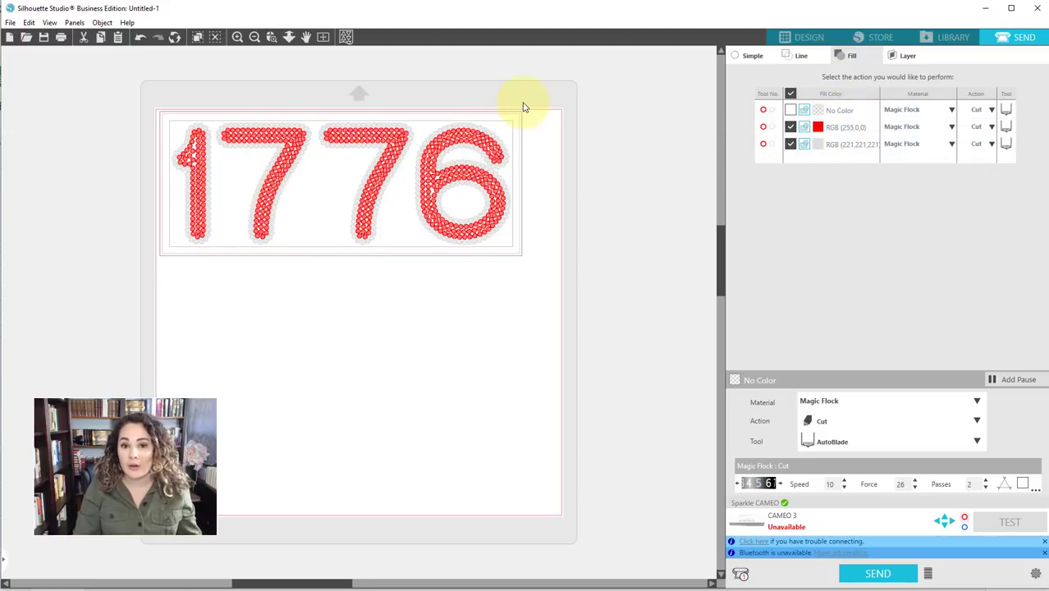
{"action": "left_click", "coordinate": [789, 110]}
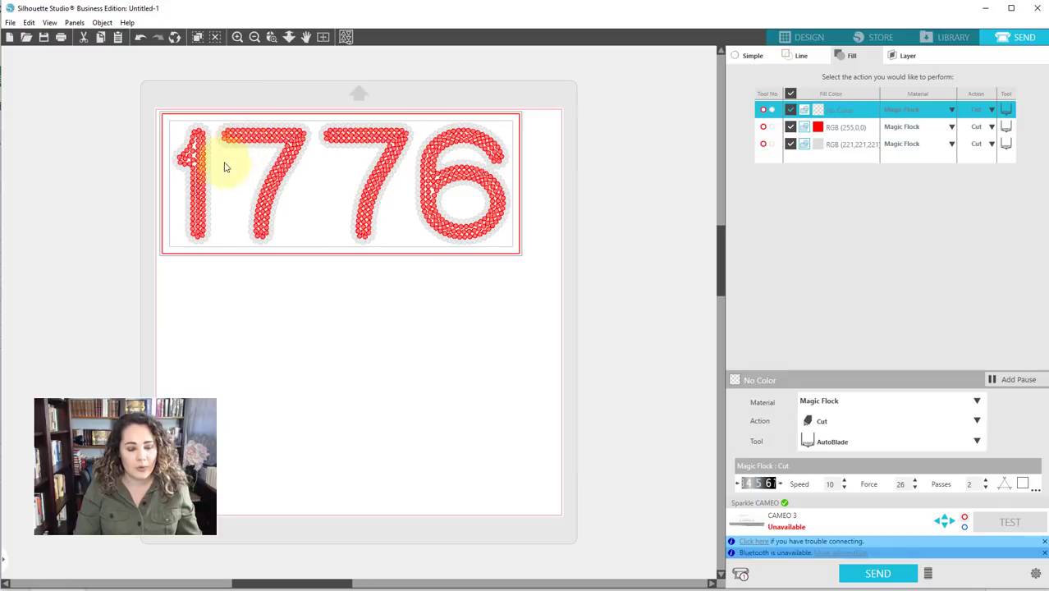
{"action": "left_click", "coordinate": [789, 128]}
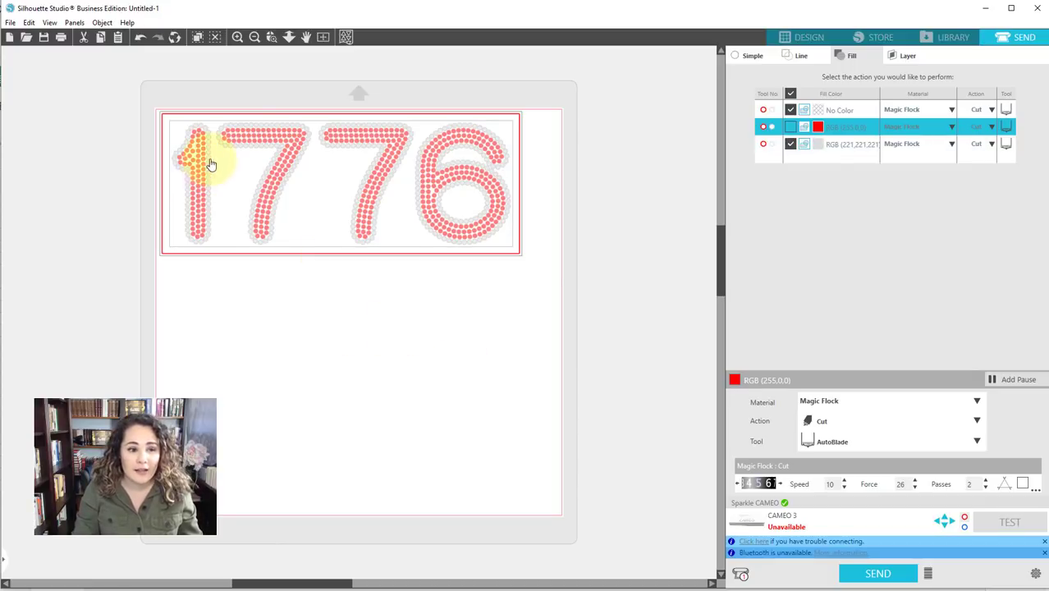
{"action": "left_click", "coordinate": [789, 144]}
{"action": "left_click", "coordinate": [789, 126]}
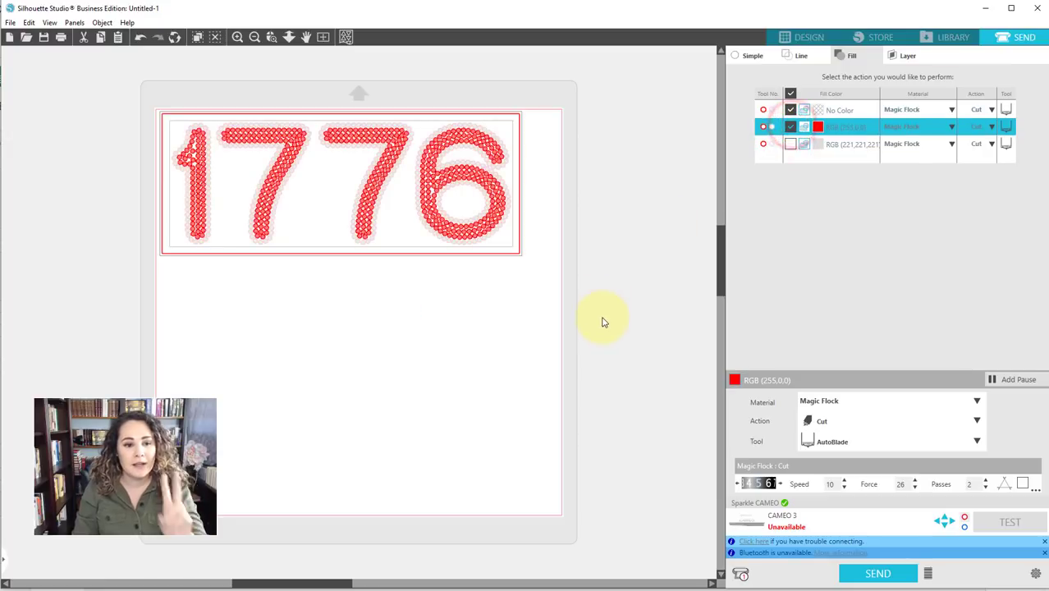